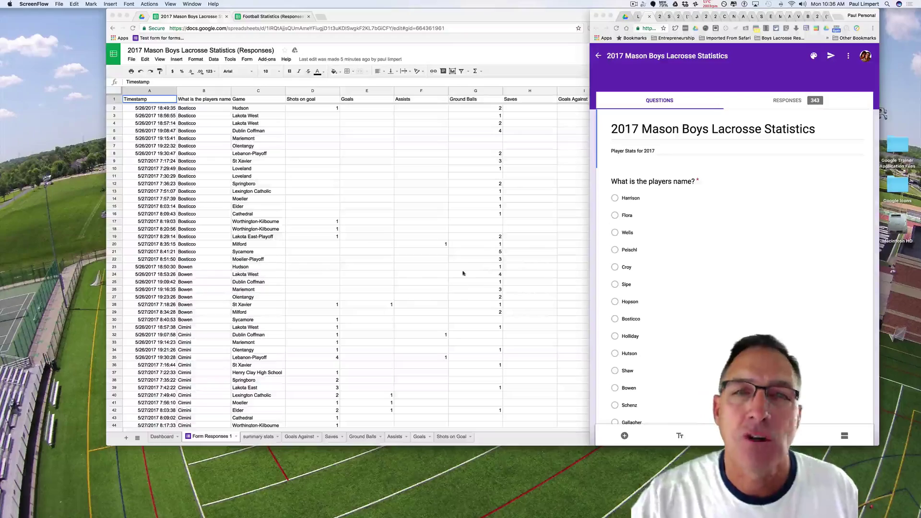
Look through the form responses, examining the game statistics recorded for each player.
scroll(389, 351, down, 15)
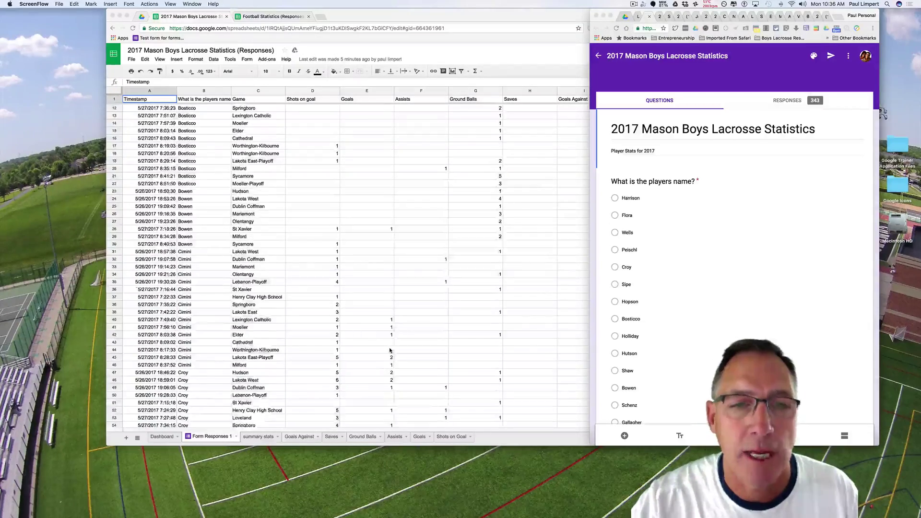
scroll(389, 351, down, 5)
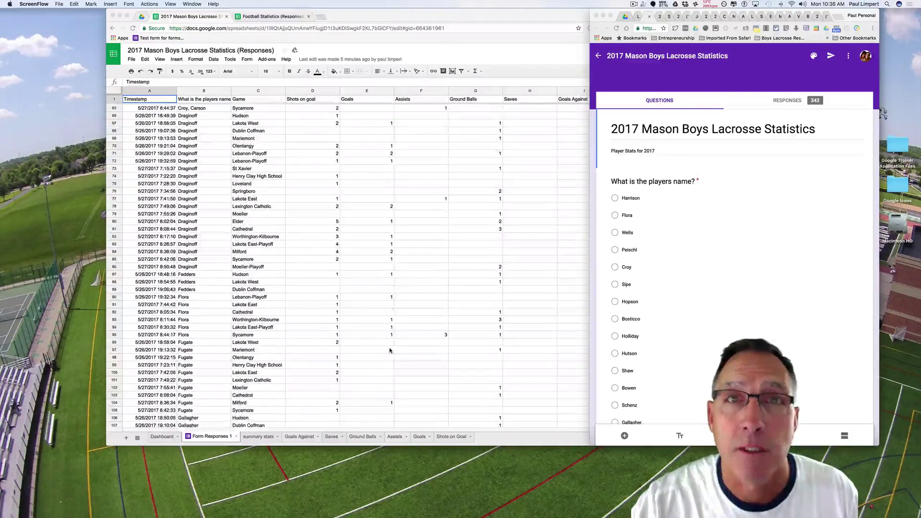
scroll(429, 339, down, 20)
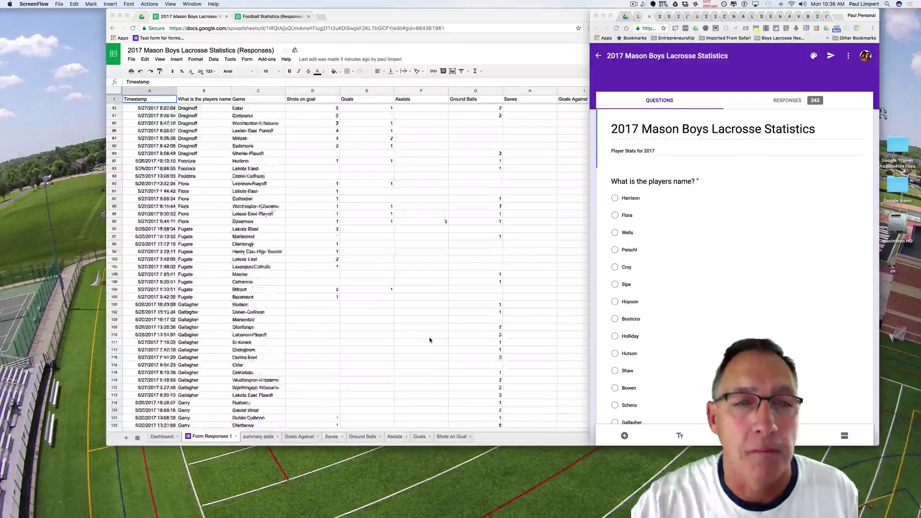
scroll(429, 339, down, 20)
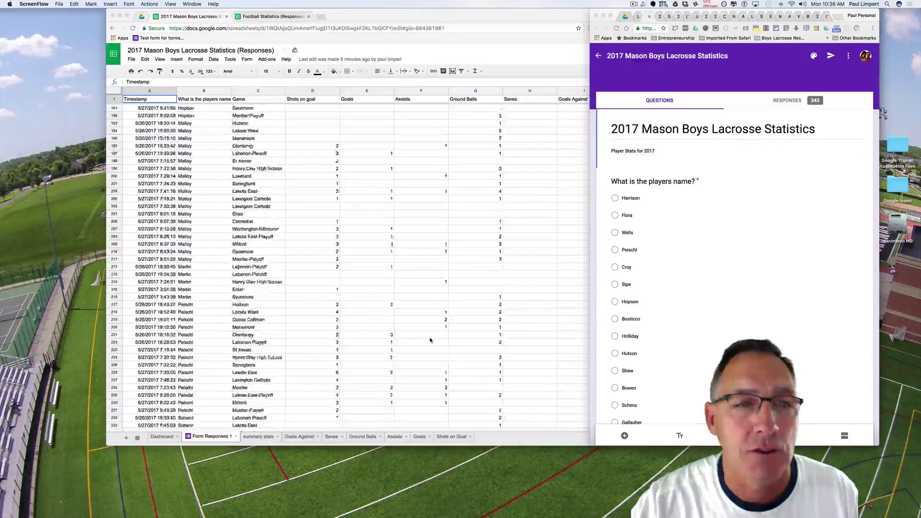
scroll(429, 339, down, 20)
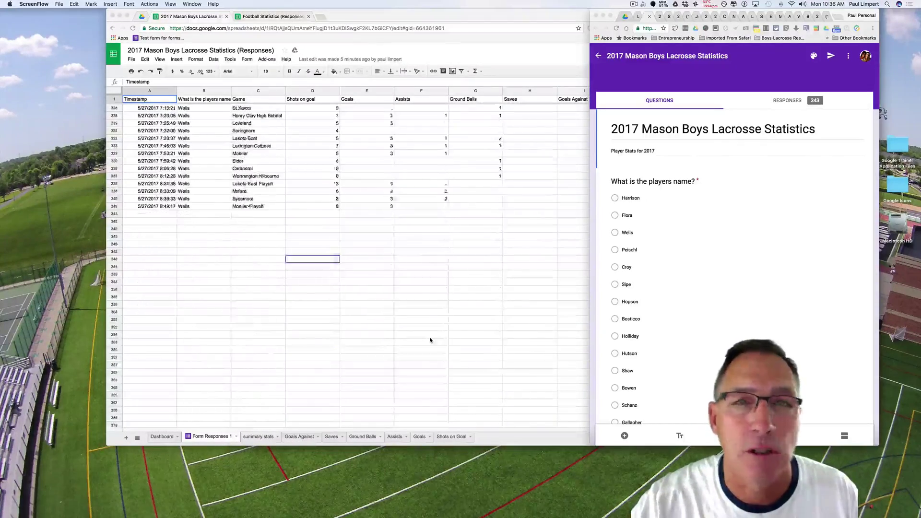
scroll(430, 339, up, 20)
scroll(430, 339, up, 20)
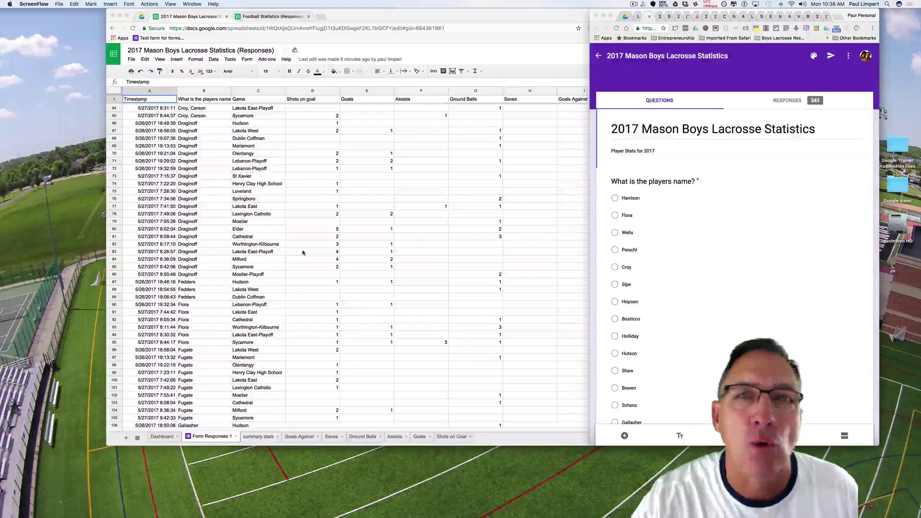
click(536, 72)
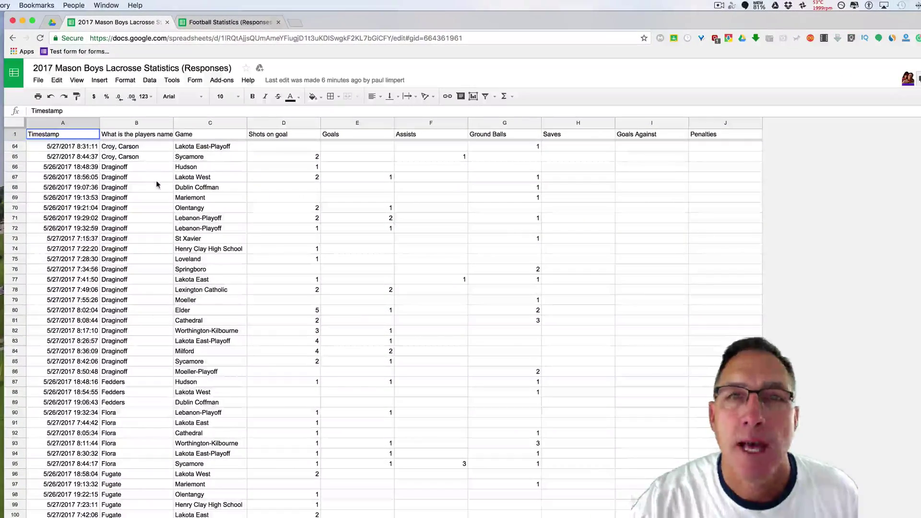
click(725, 309)
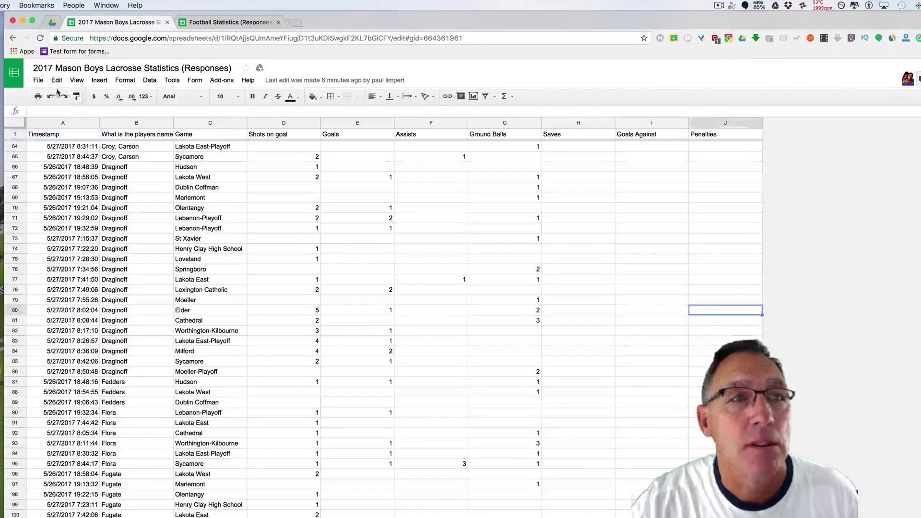
click(76, 80)
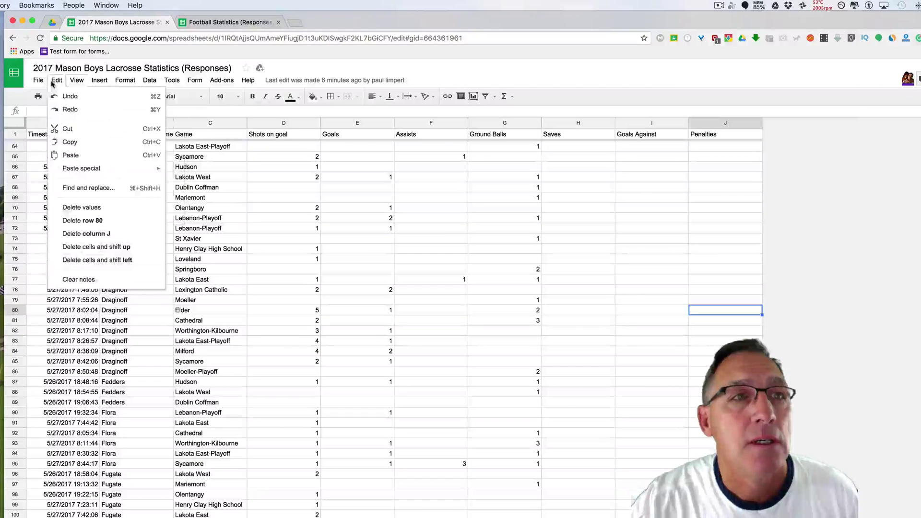
drag(725, 187, 858, 195)
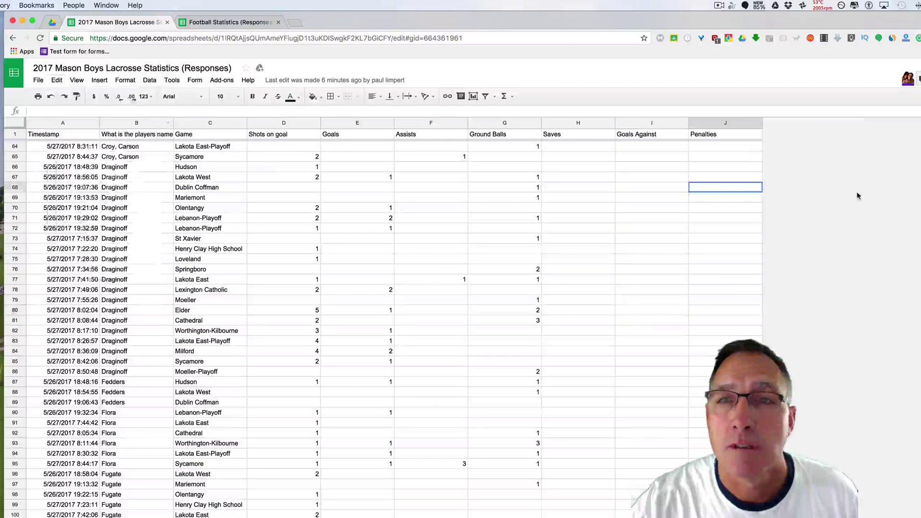
Select the entire Form Responses 1 sheet and turn on a filter for all its columns.
click(16, 125)
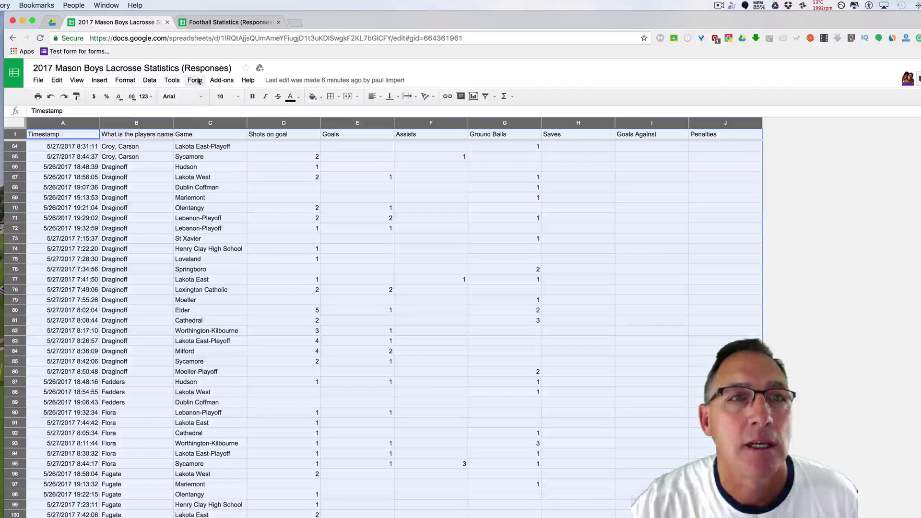
click(172, 80)
mouse_move(145, 82)
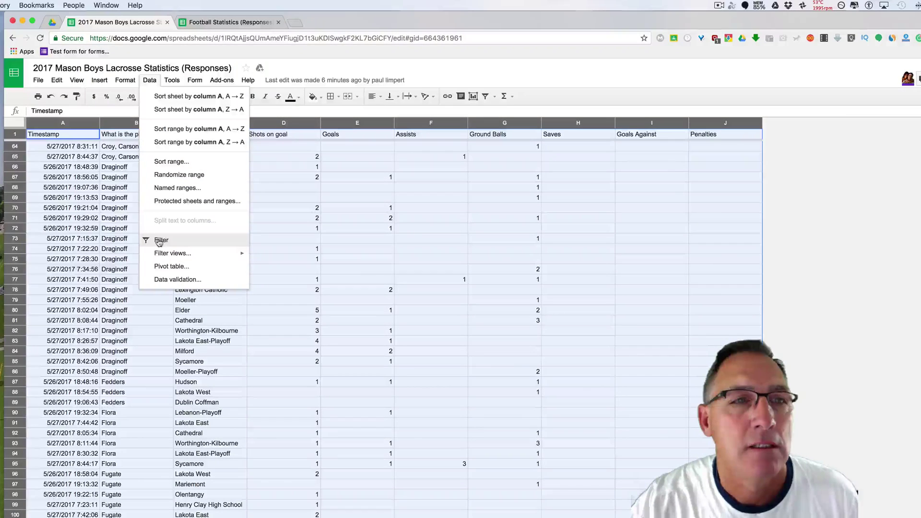
mouse_move(164, 253)
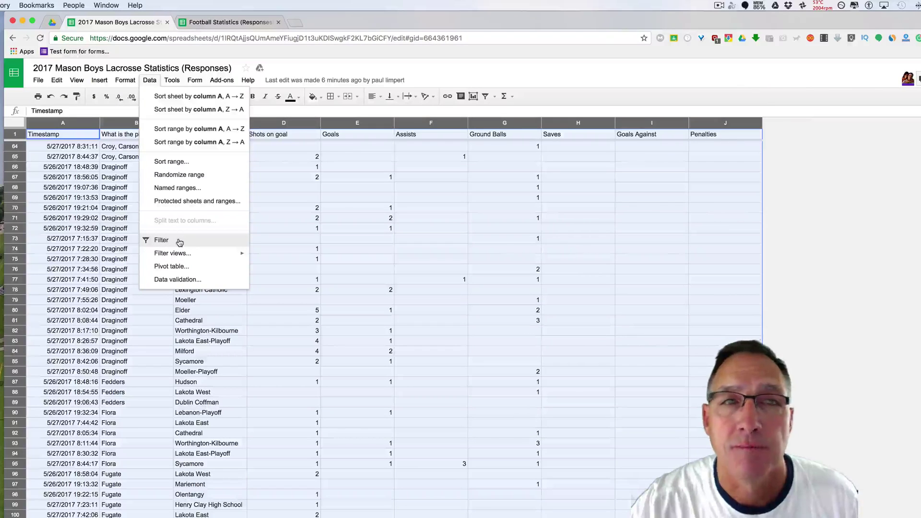
click(179, 241)
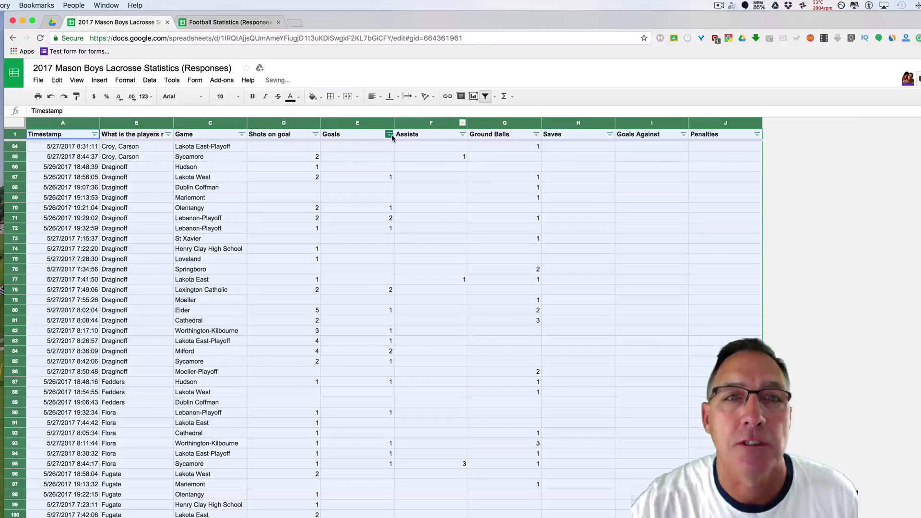
Examine the values offered by the Goals column's filter, leaving the filter unapplied.
click(355, 155)
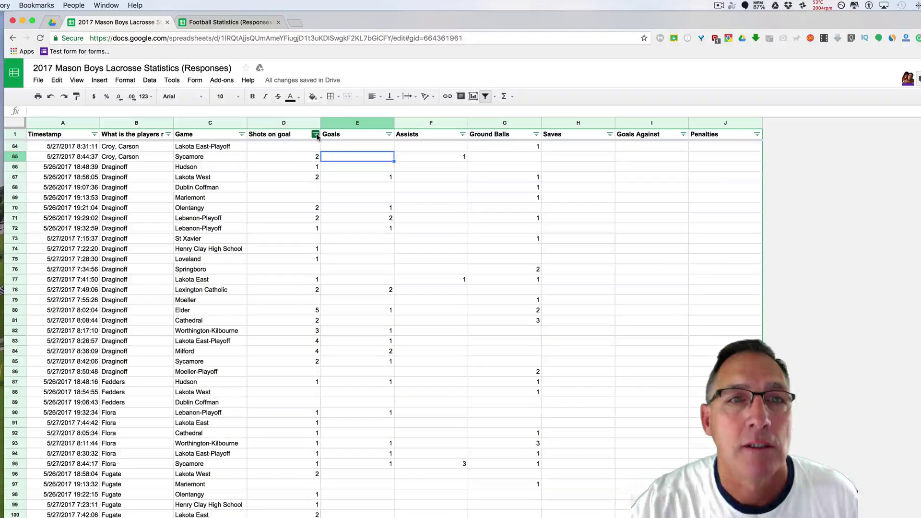
click(388, 134)
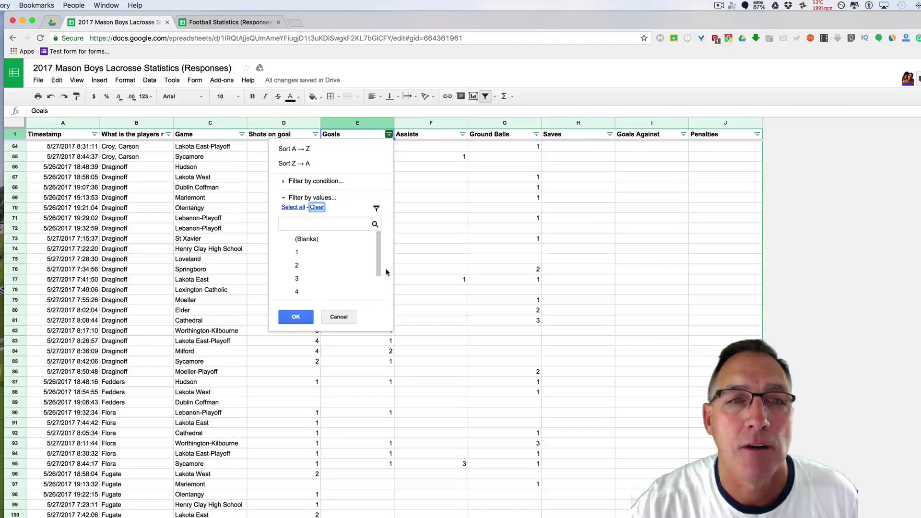
drag(380, 258, 384, 264)
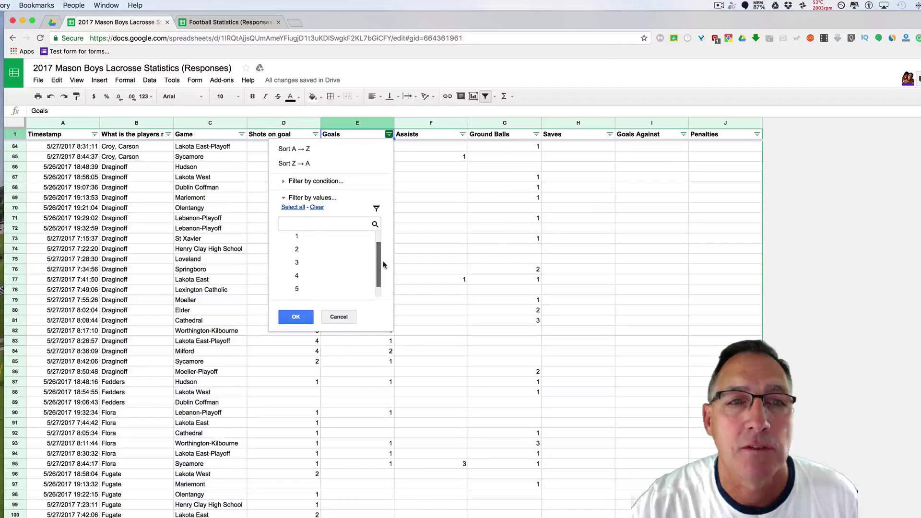
click(339, 316)
click(388, 135)
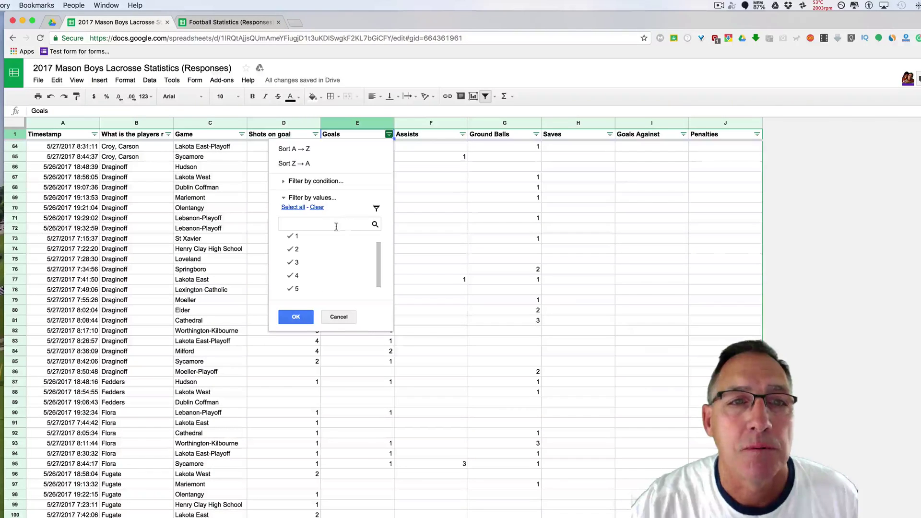
click(410, 175)
Filter the player-name column to only the last player in the list of values.
click(168, 135)
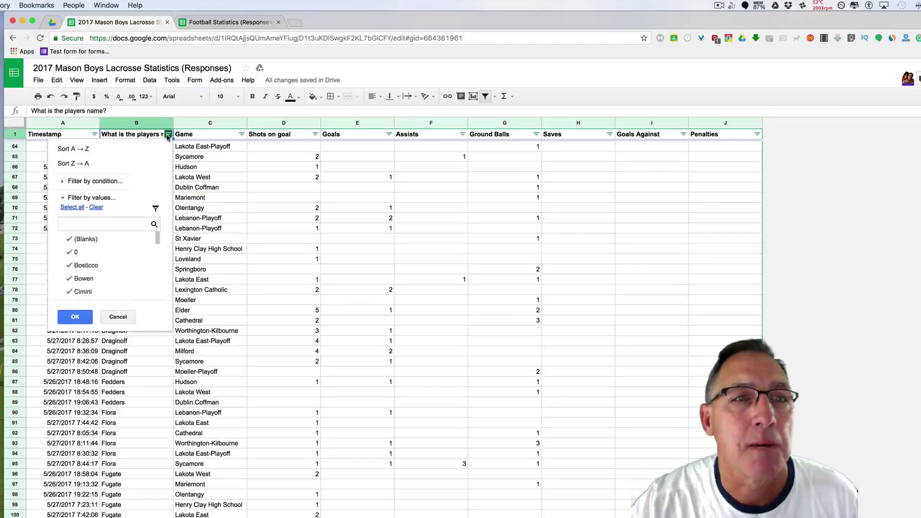
click(96, 208)
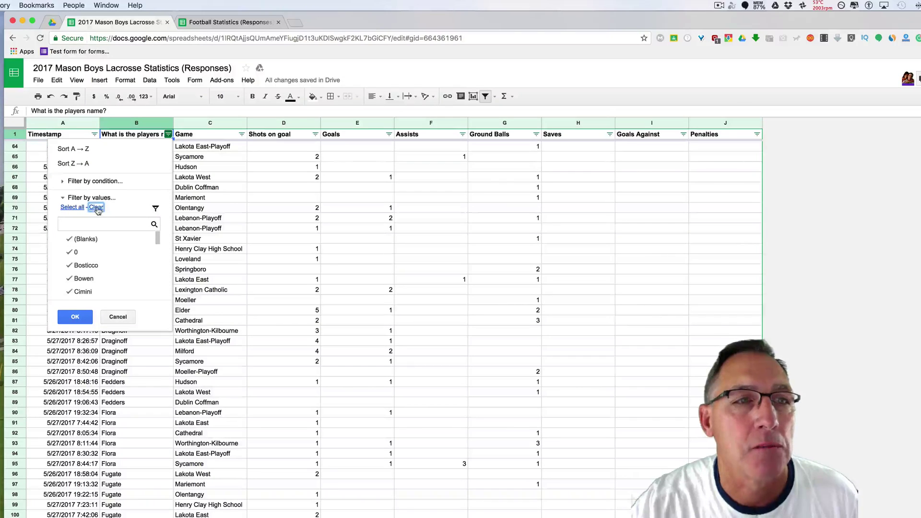
scroll(112, 275, down, 3)
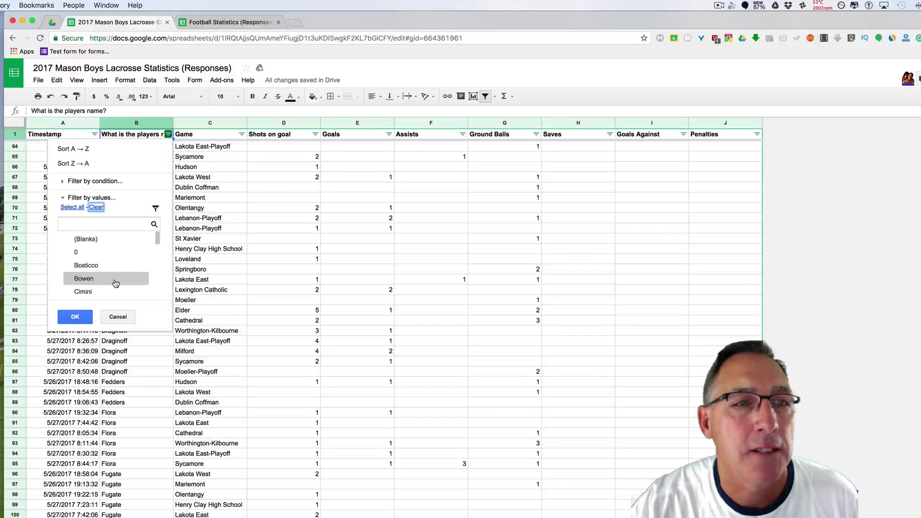
scroll(117, 283, down, 5)
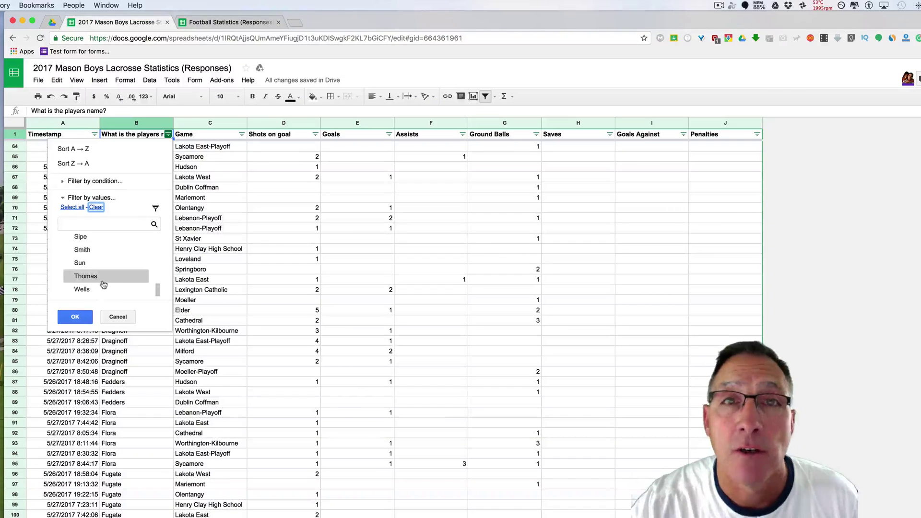
click(102, 289)
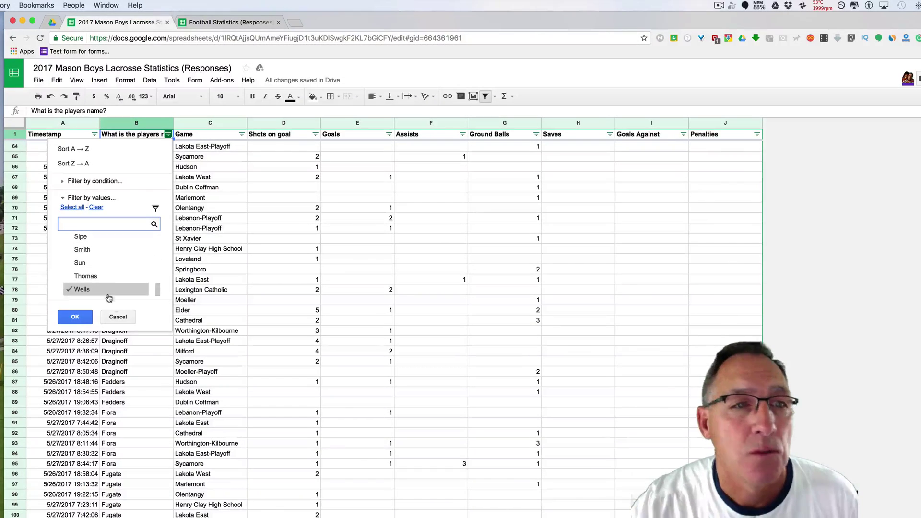
click(83, 317)
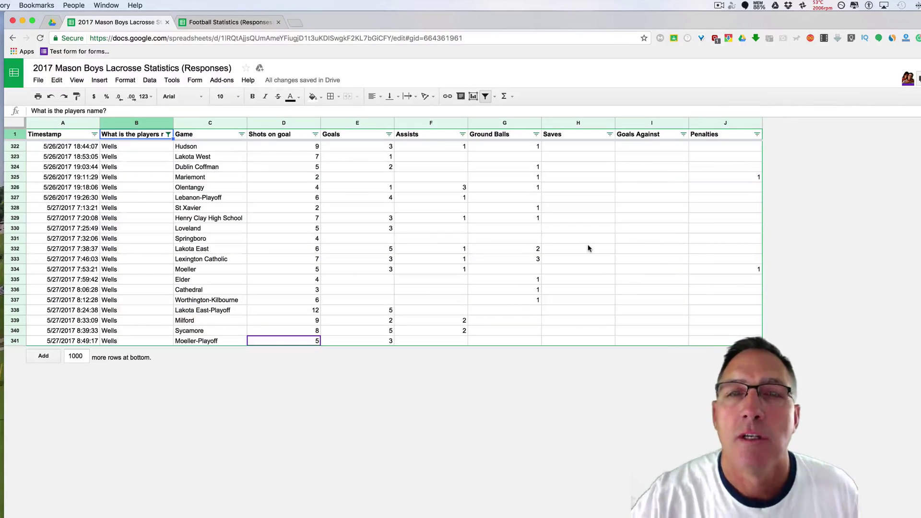
Reset the player-name filter to include all values and look through the full list of responses.
click(169, 135)
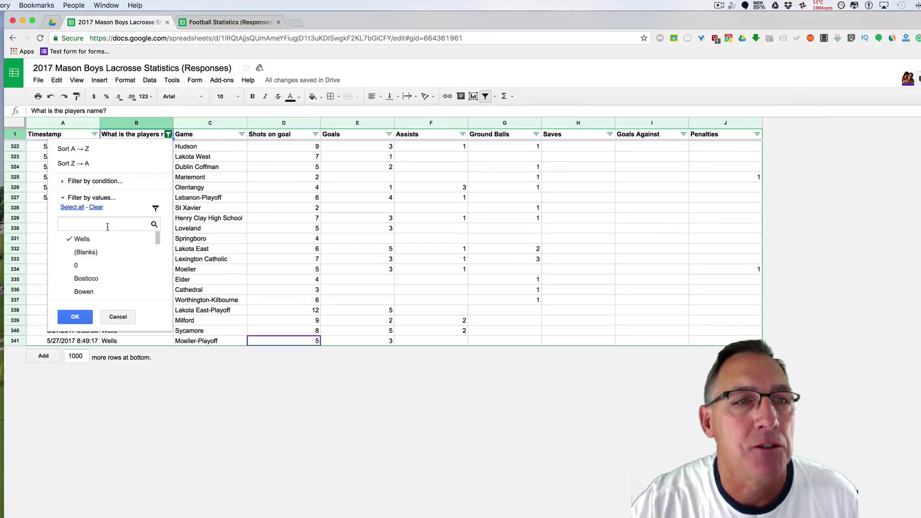
click(72, 207)
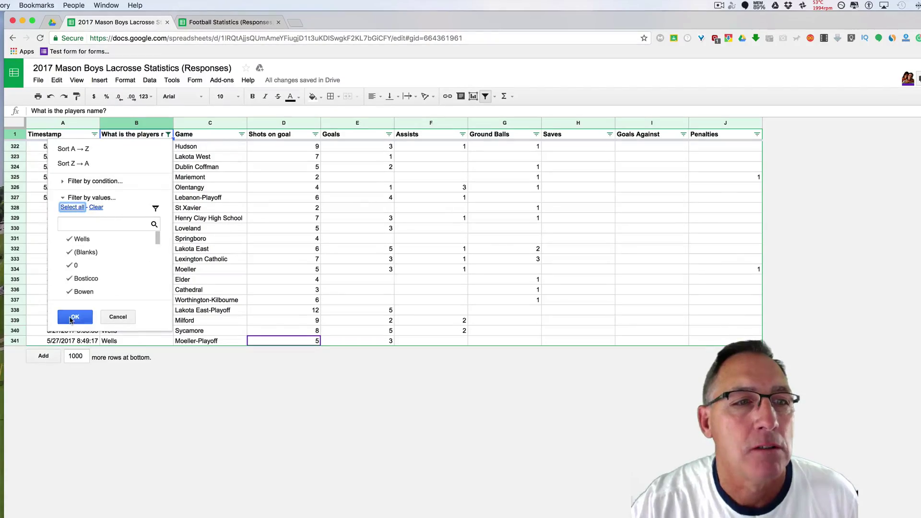
click(72, 318)
scroll(419, 278, up, 20)
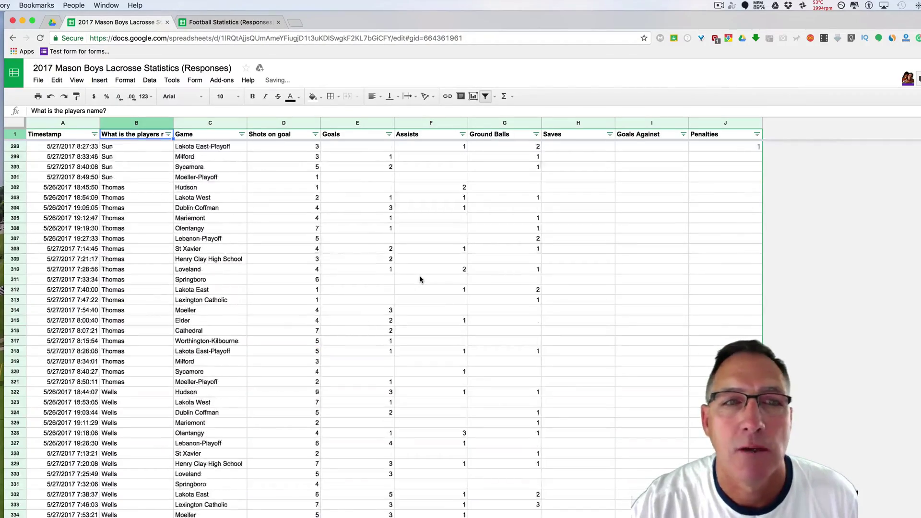
scroll(420, 278, up, 6)
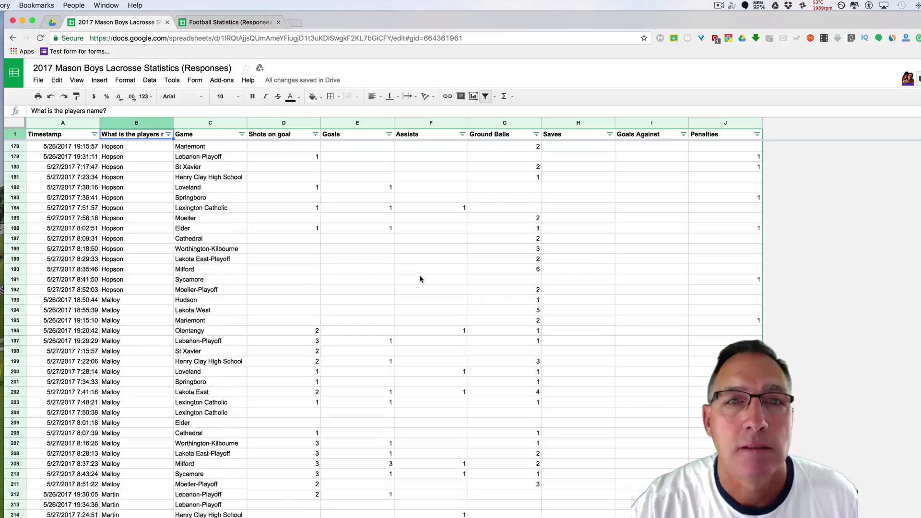
scroll(419, 279, down, 13)
scroll(419, 278, down, 13)
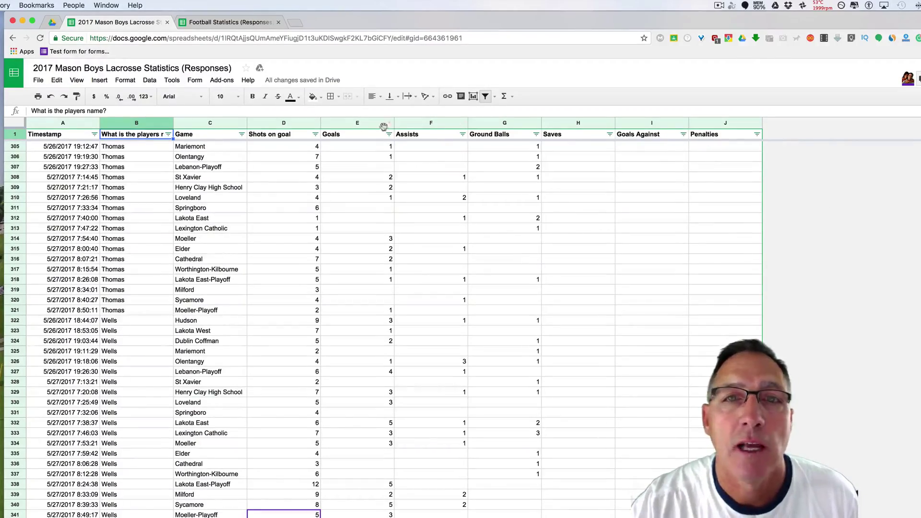
Filter the player-name column to only the goalkeeper, the player with recorded saves and goals against.
click(168, 125)
click(181, 162)
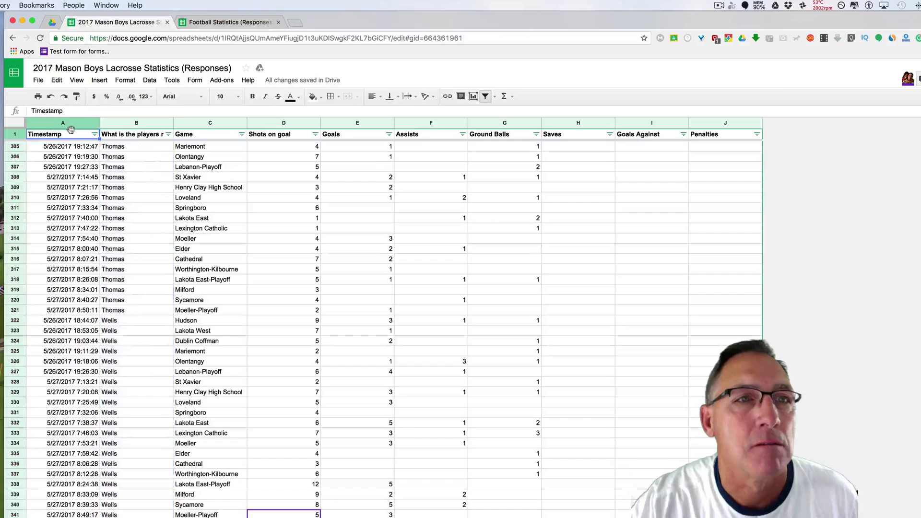
click(169, 134)
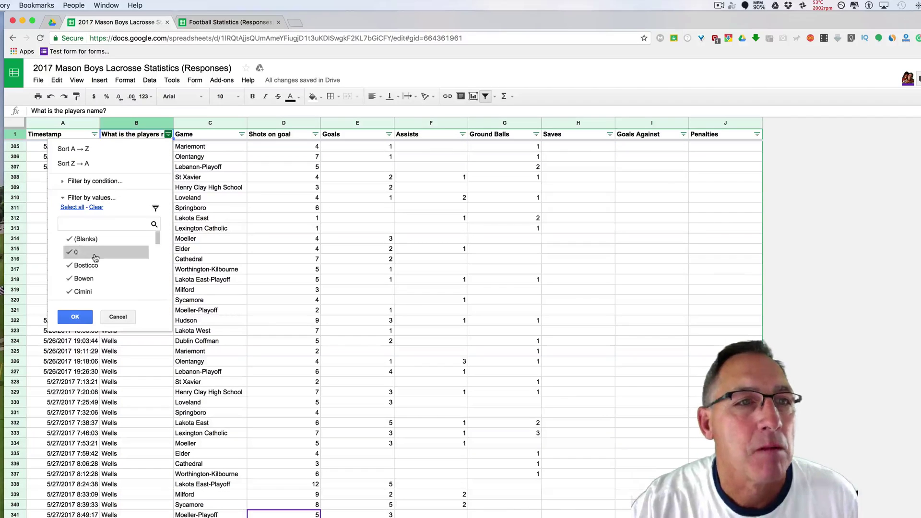
click(96, 208)
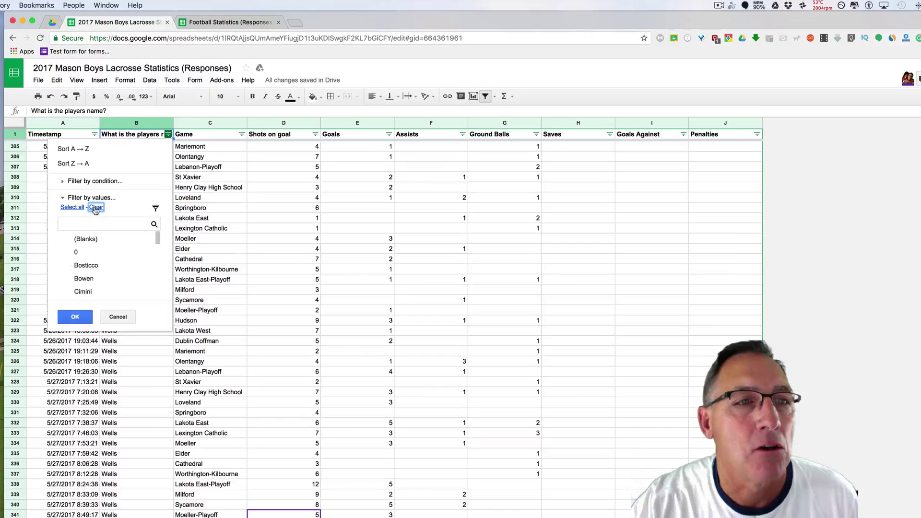
scroll(110, 261, down, 5)
scroll(113, 263, down, 2)
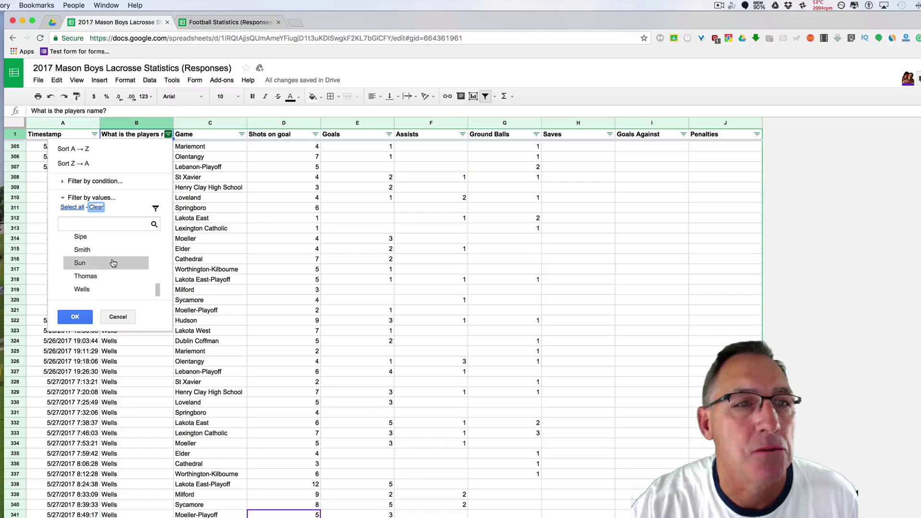
scroll(108, 266, up, 2)
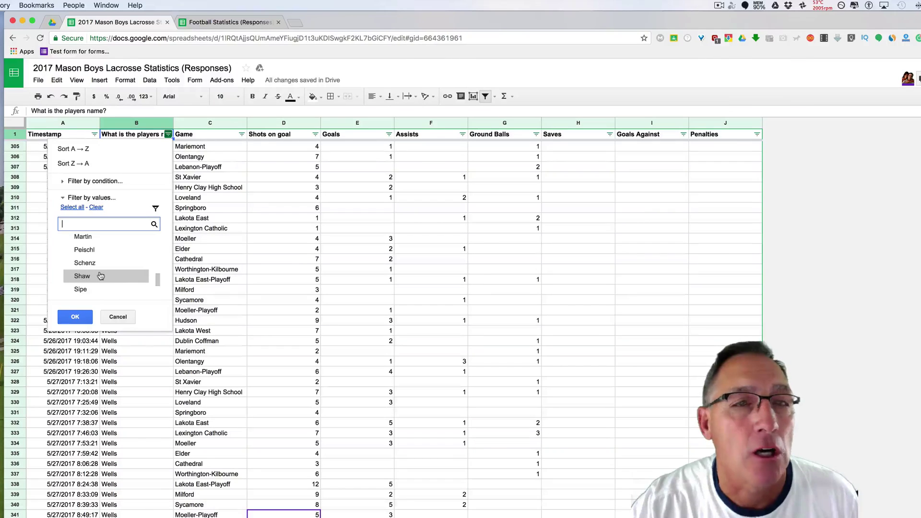
click(75, 317)
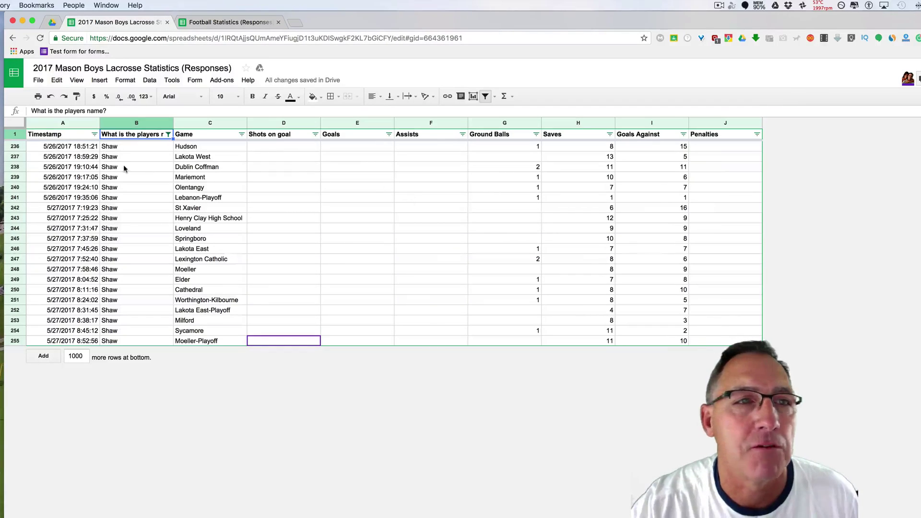
Reset the player-name filter to include all values.
click(168, 134)
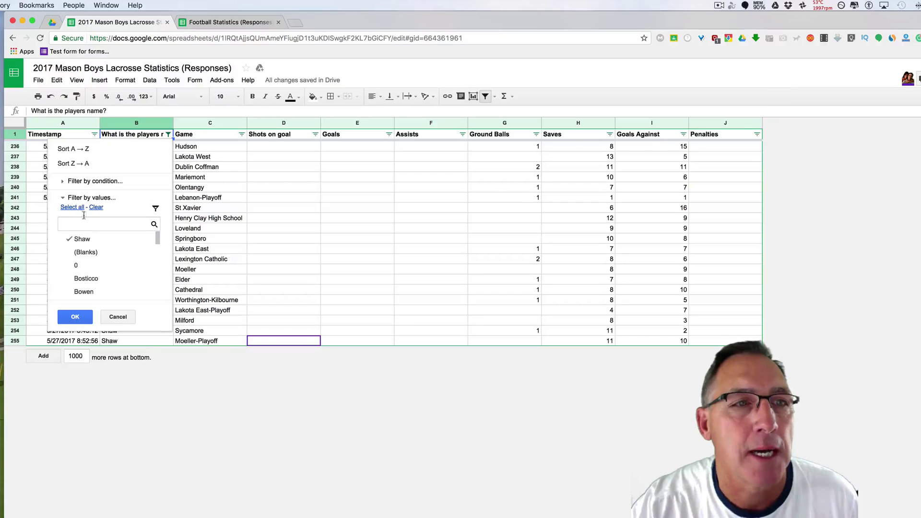
click(80, 210)
click(76, 317)
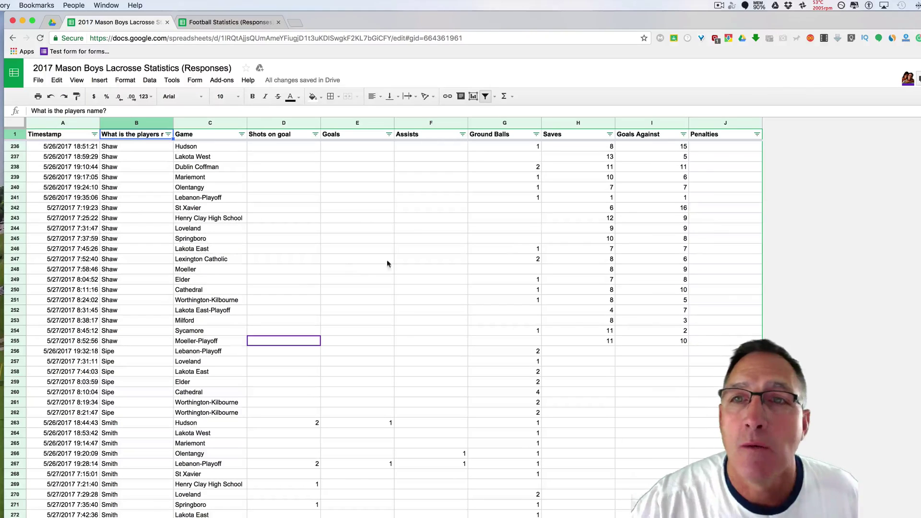
click(735, 123)
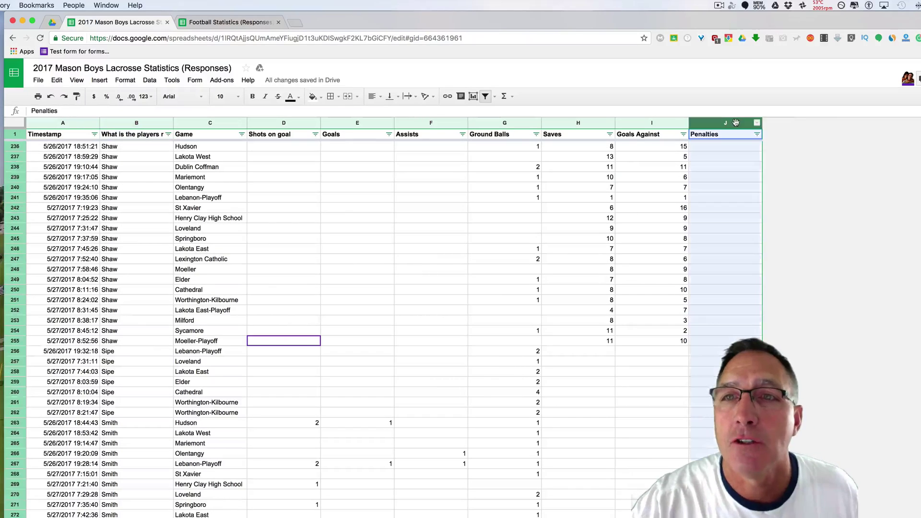
right_click(735, 123)
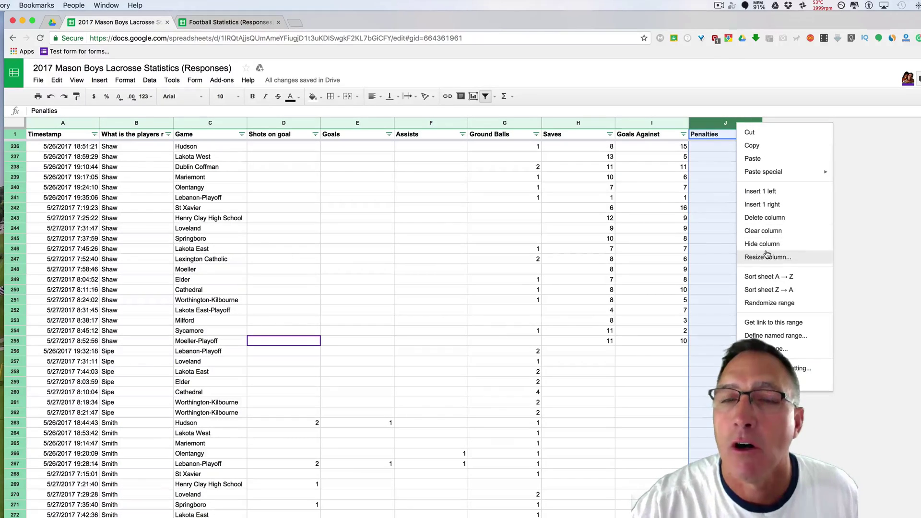
click(633, 220)
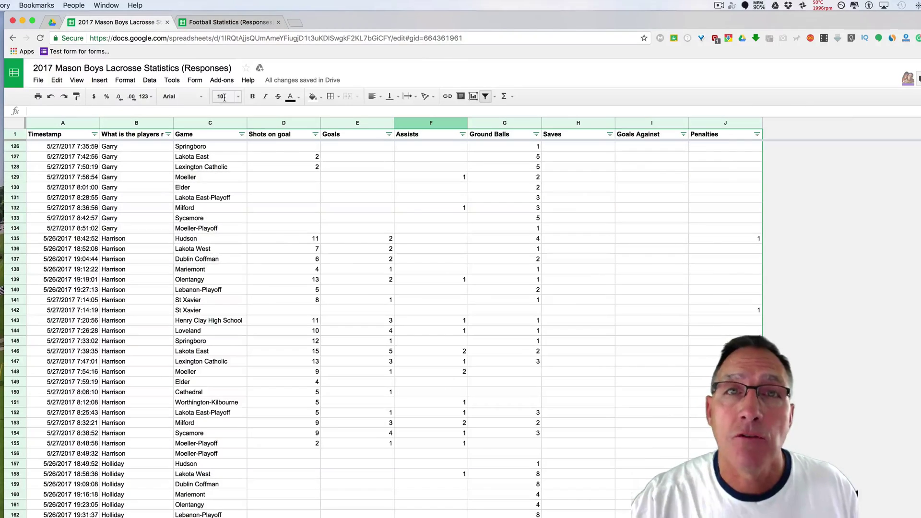
Create a pivot table from all the data on the form responses sheet.
click(170, 239)
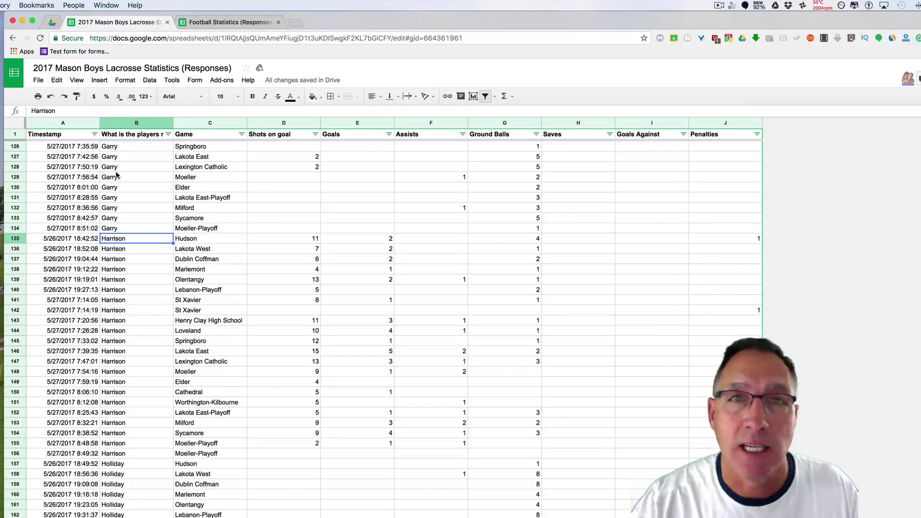
click(19, 124)
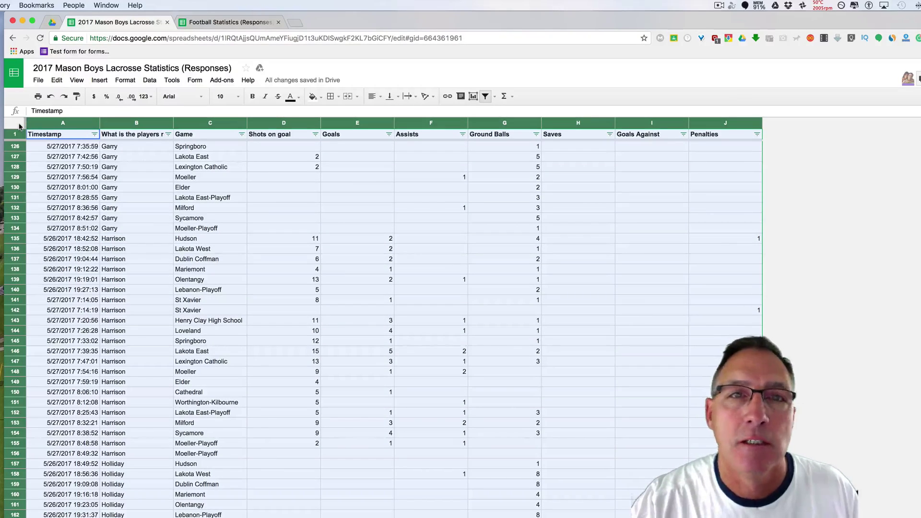
click(149, 80)
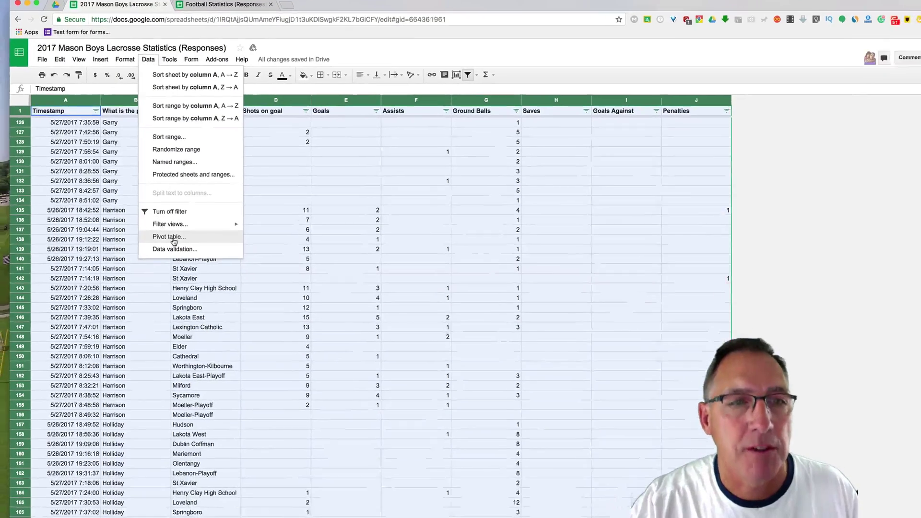
click(172, 266)
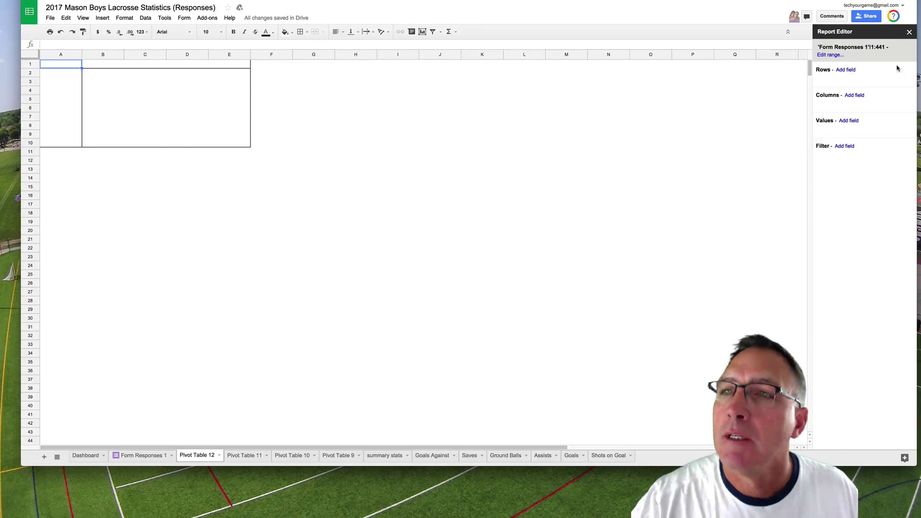
Group the pivot table's rows by "What is the players name?" and its columns by Game.
click(847, 70)
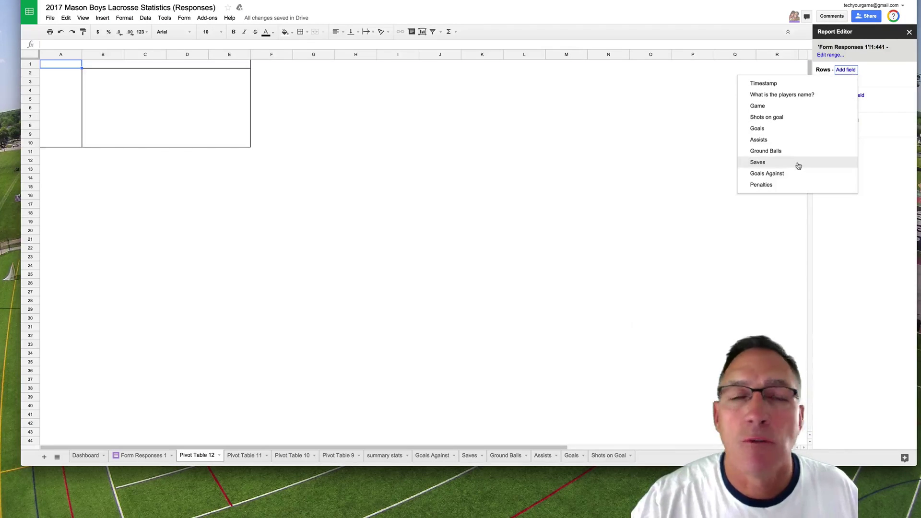
click(797, 95)
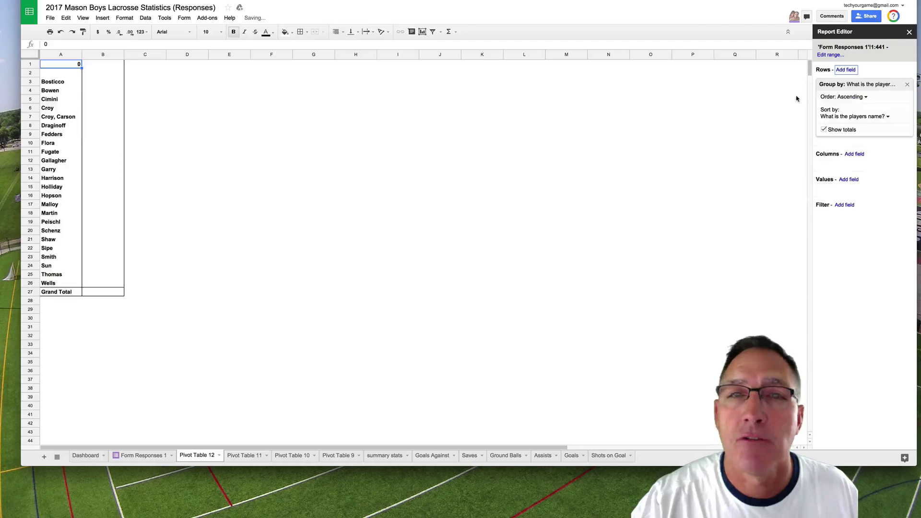
click(857, 154)
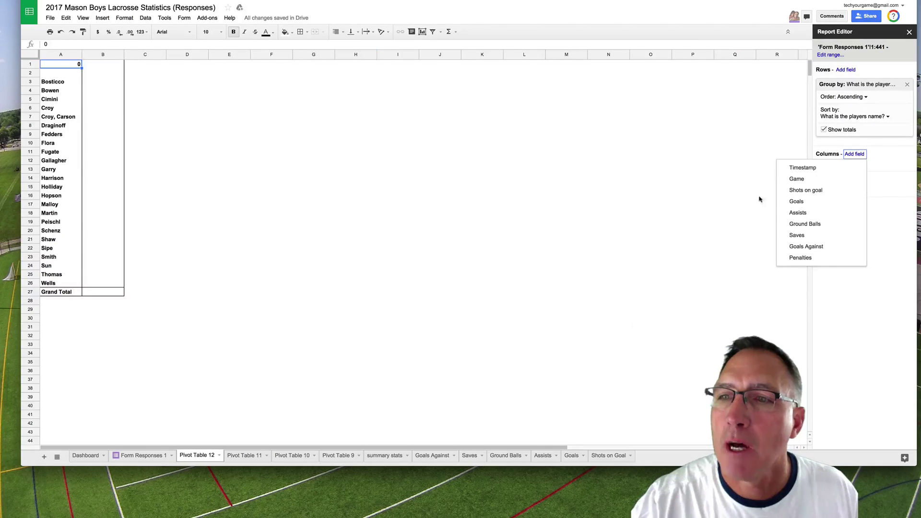
click(814, 181)
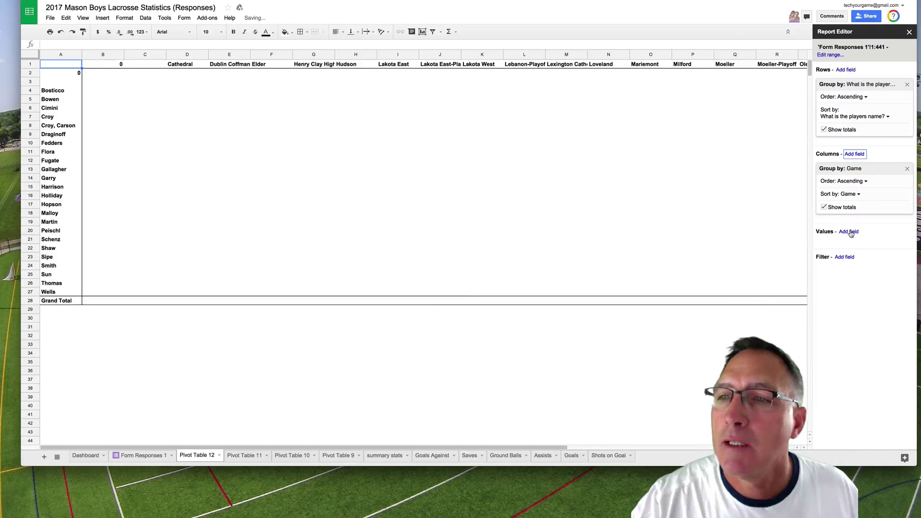
Add Goals and Assists as summed values in the pivot table and check them across to the grand total columns.
click(849, 233)
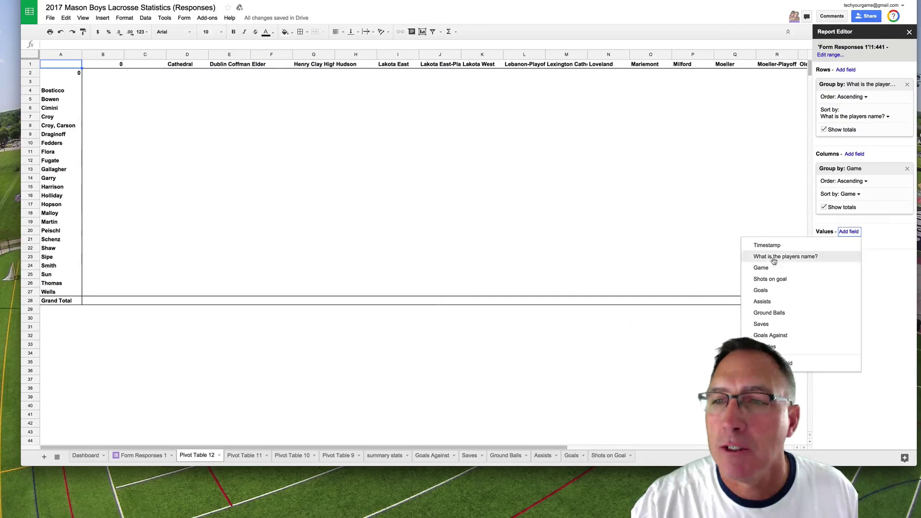
click(773, 291)
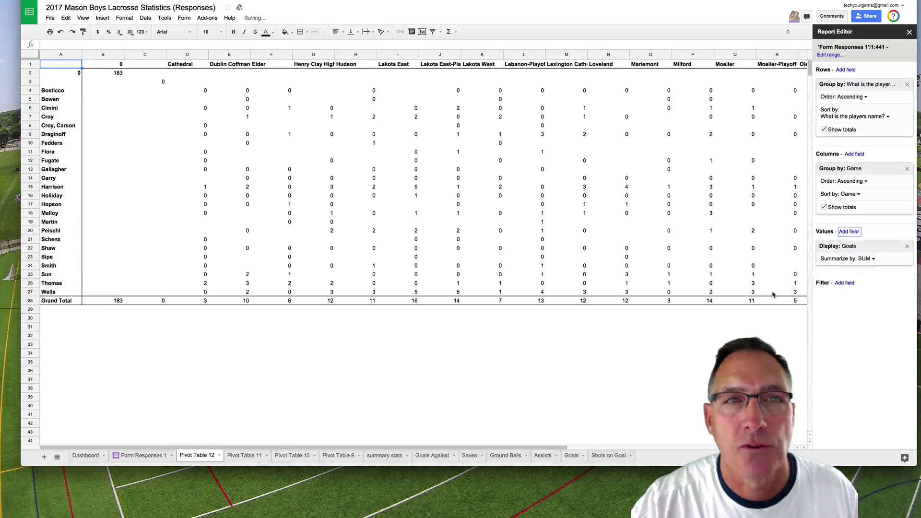
click(849, 233)
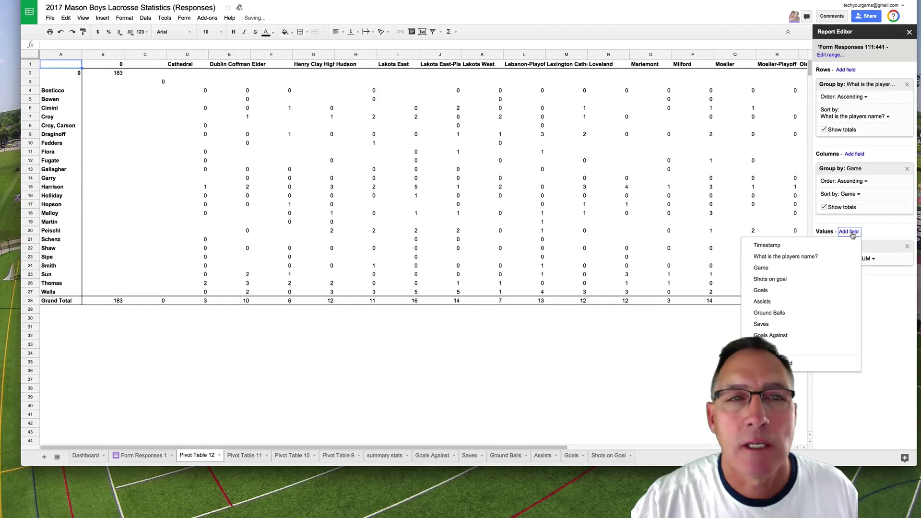
click(779, 303)
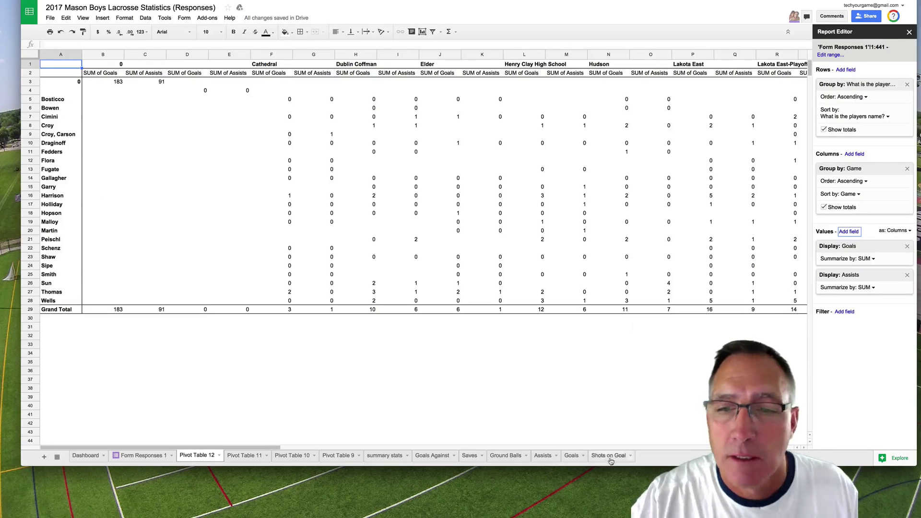
drag(276, 450, 775, 449)
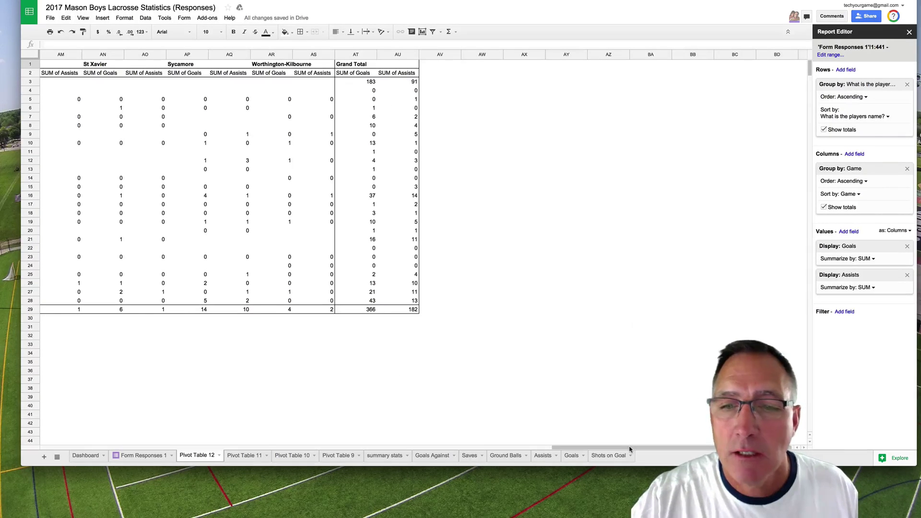
drag(630, 448, 70, 448)
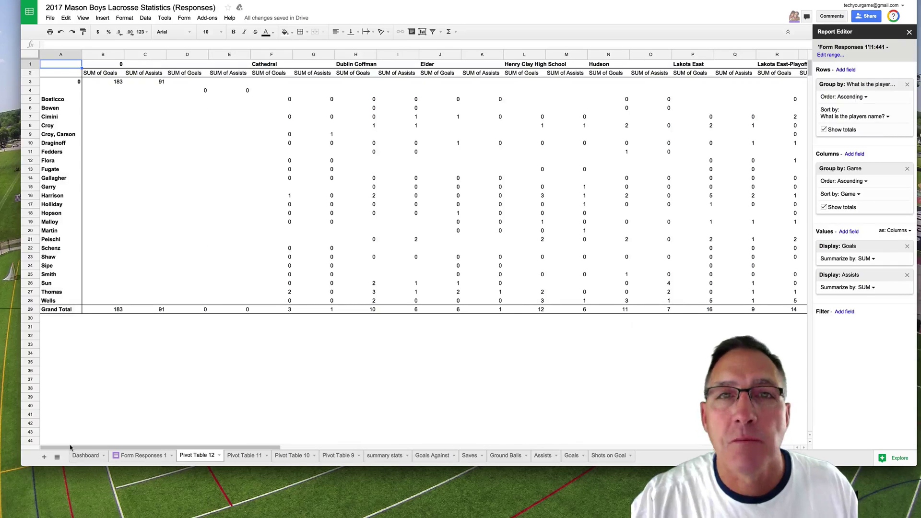
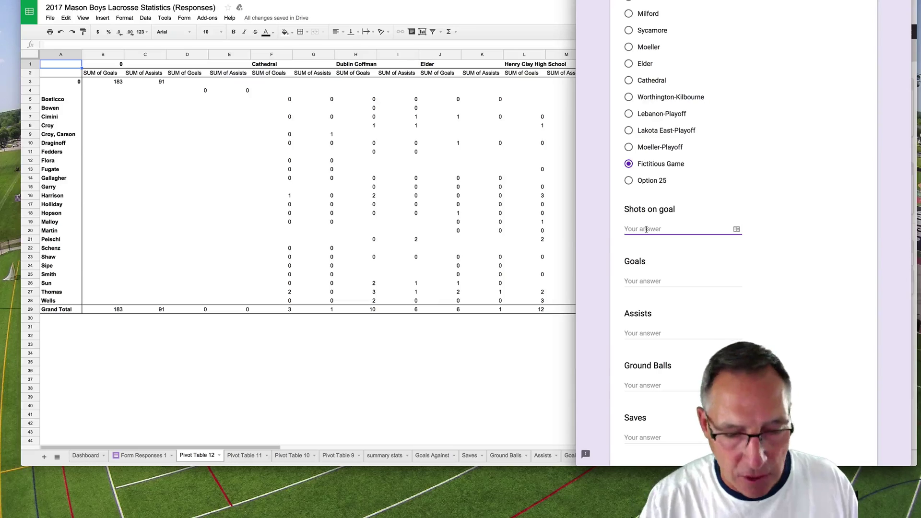
In the statistics form, enter 10 shots on goal, 7 goals and 3 assists for the Fictitious Game and submit the response.
click(643, 281)
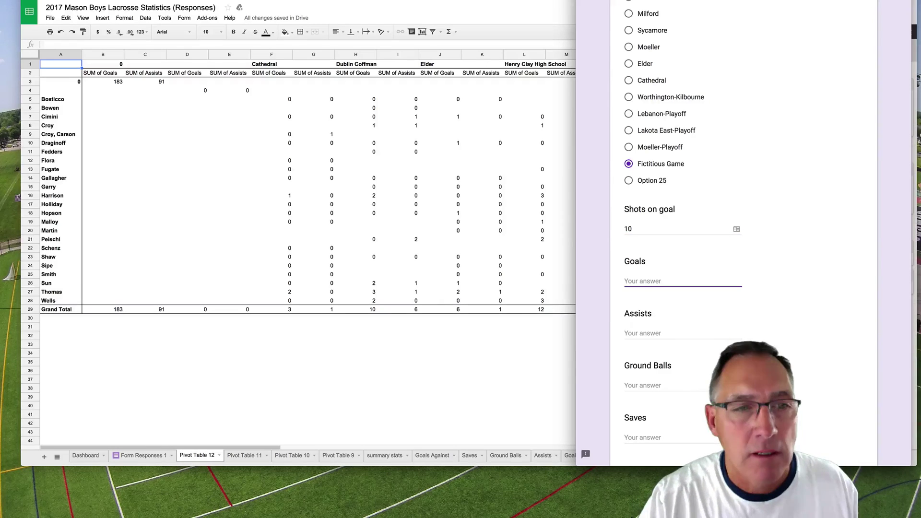
text(7)
key(Tab)
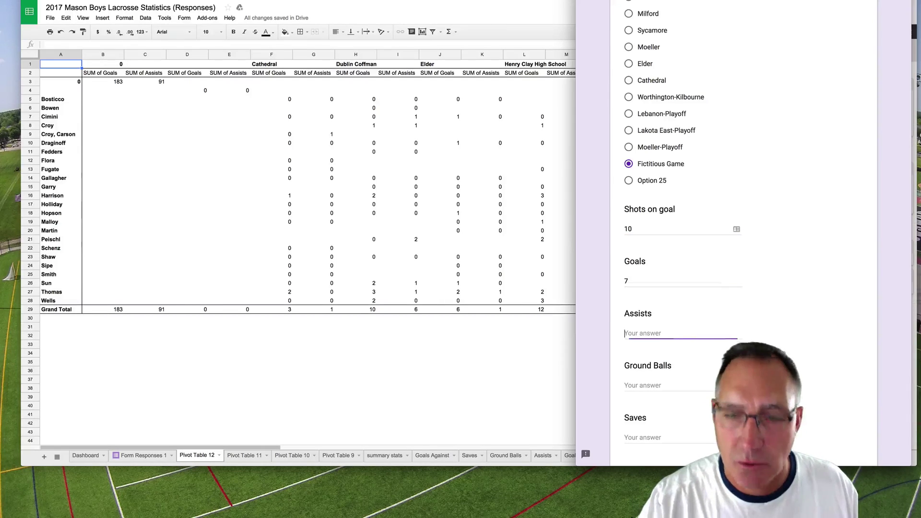
text(3)
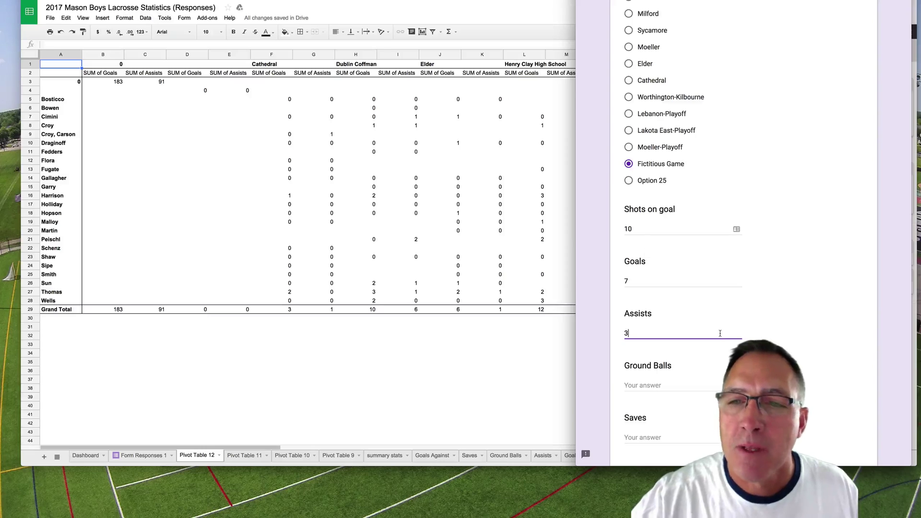
scroll(720, 333, down, 5)
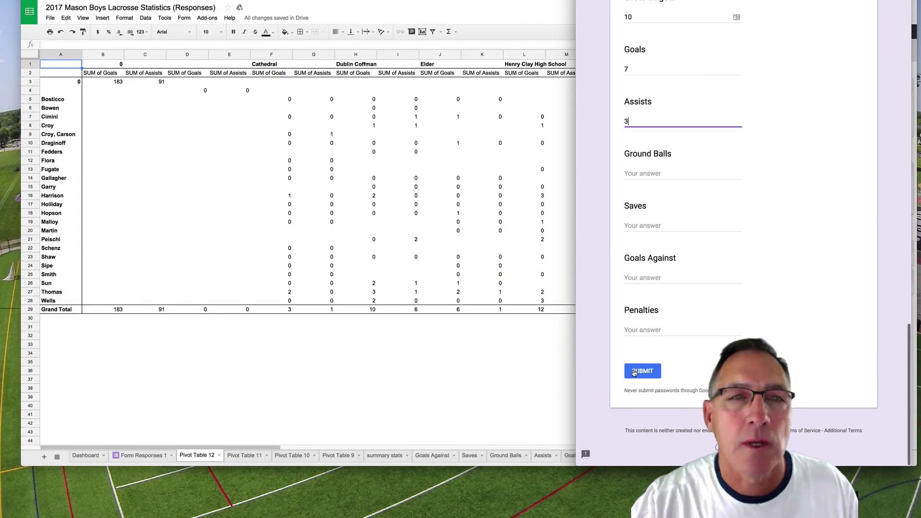
click(634, 373)
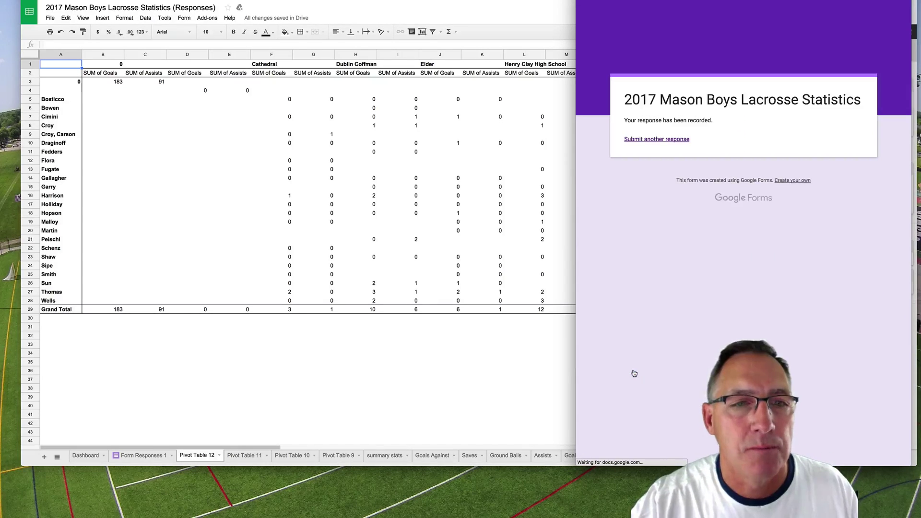
Return to the pivot table in the spreadsheet and hide the per-game columns B to AU, leaving the grand totals beside the player names.
click(426, 359)
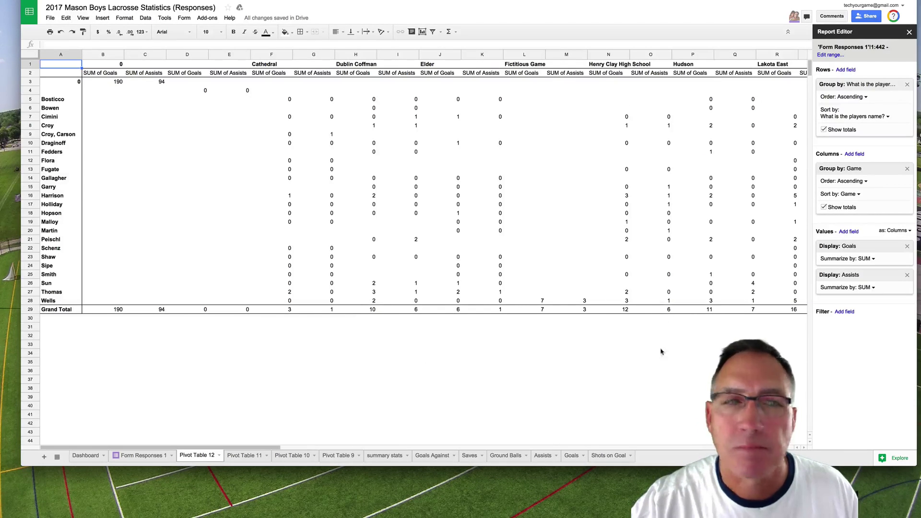
scroll(803, 448, right, 5)
click(803, 447)
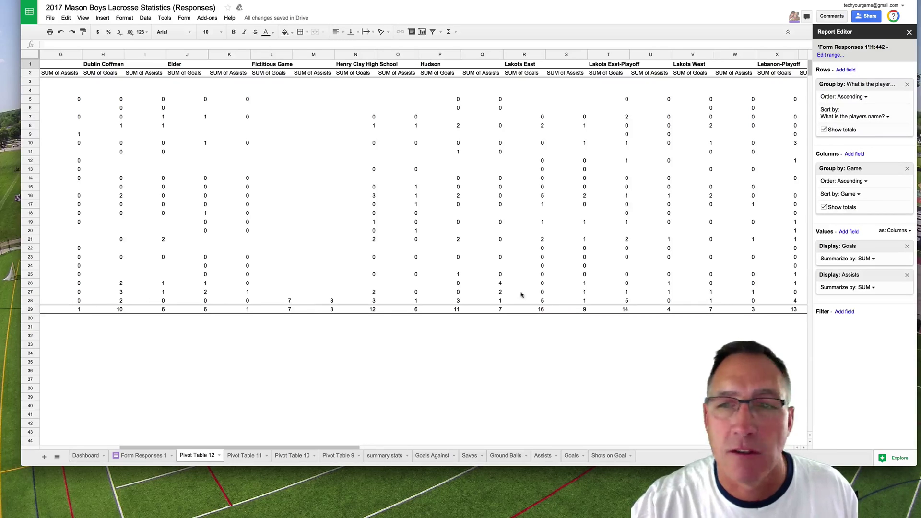
drag(804, 448, 804, 448)
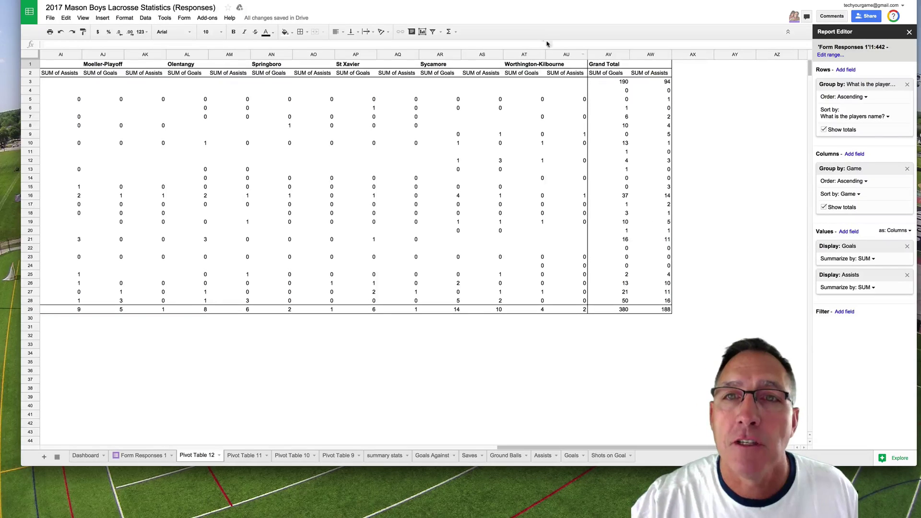
drag(560, 56, 111, 54)
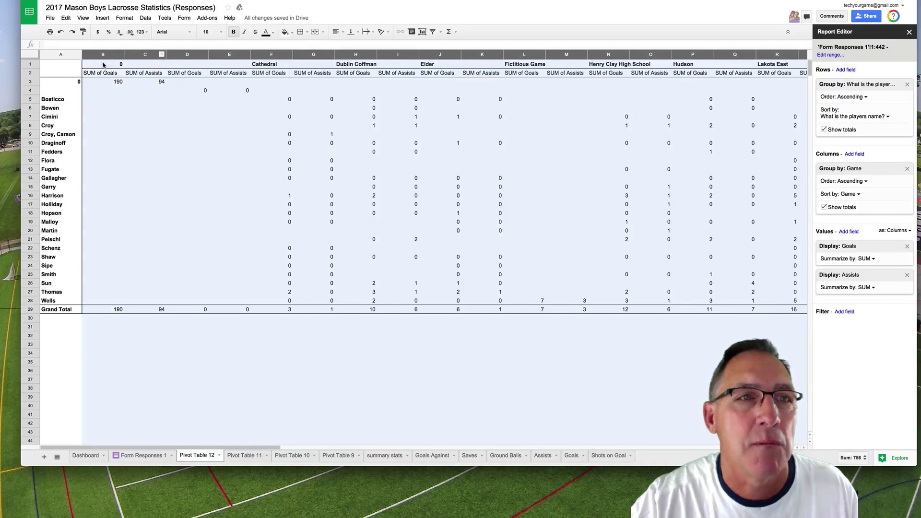
right_click(111, 54)
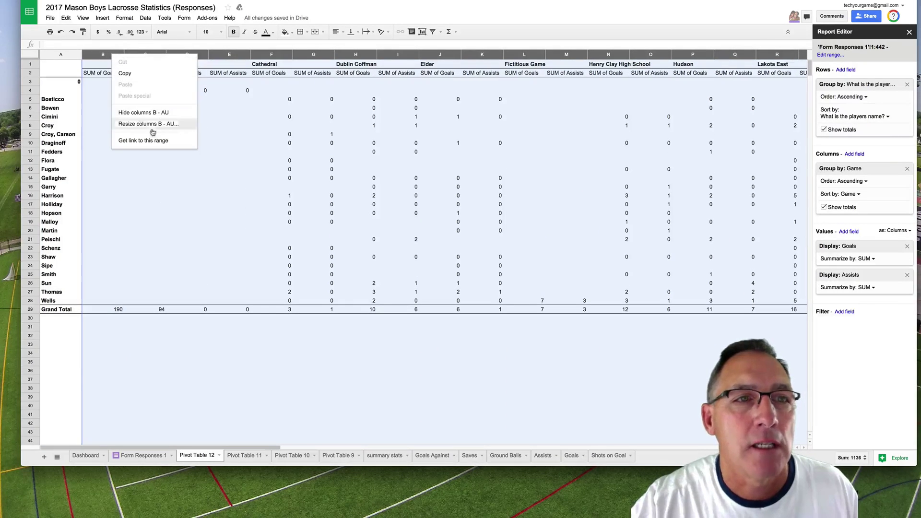
click(144, 113)
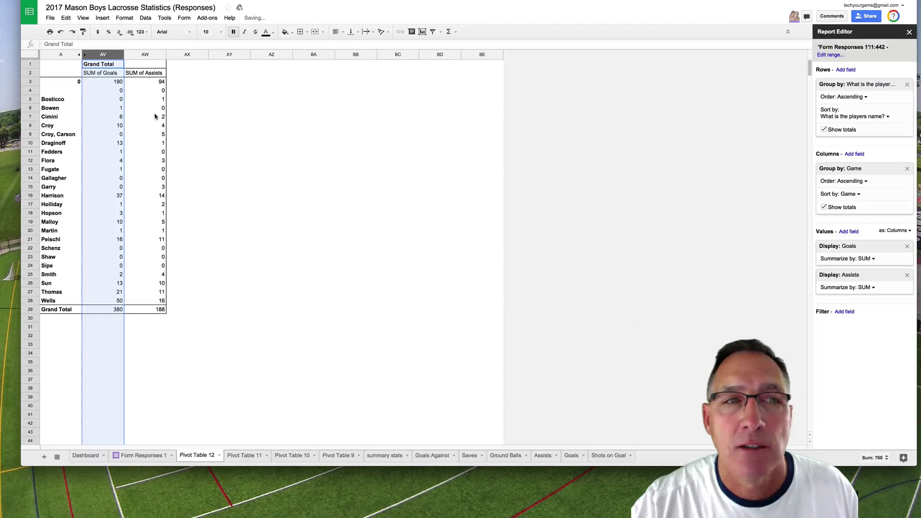
click(289, 214)
click(161, 310)
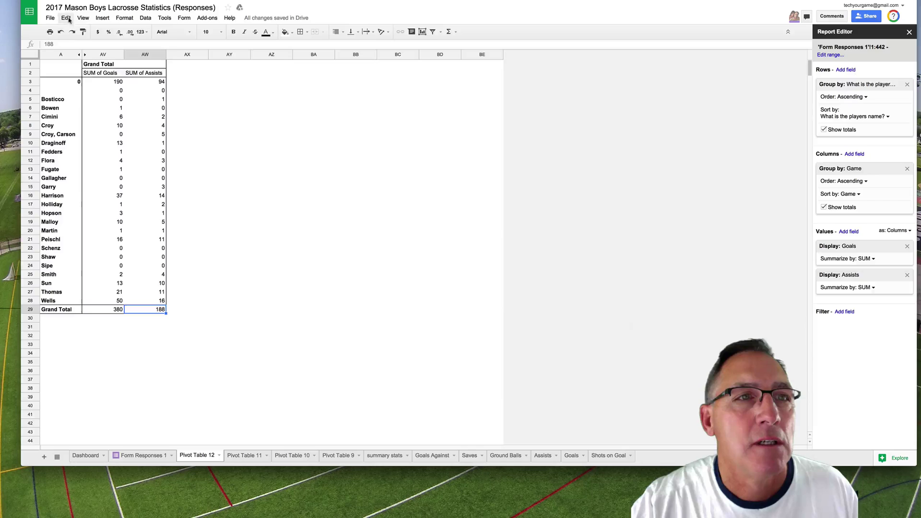
Go back to the Form Responses 1 sheet and clear the selection of the entire sheet.
click(83, 18)
click(194, 127)
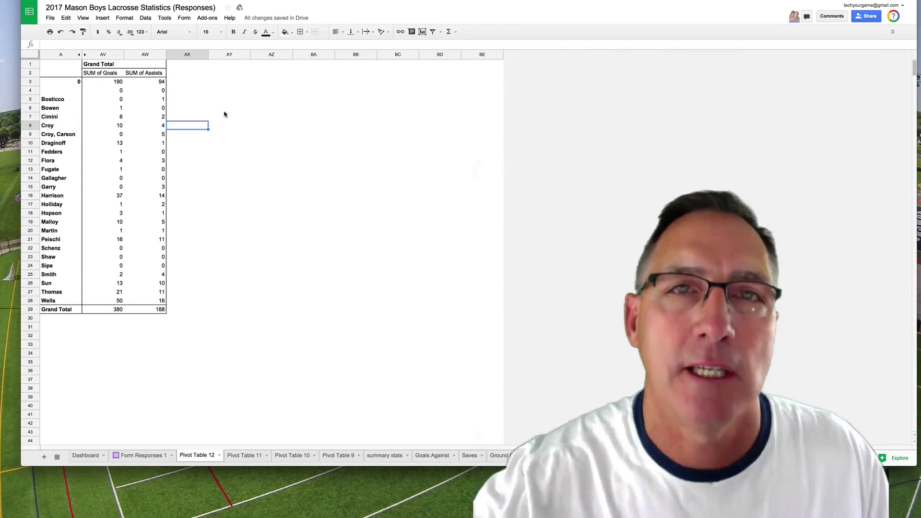
click(137, 456)
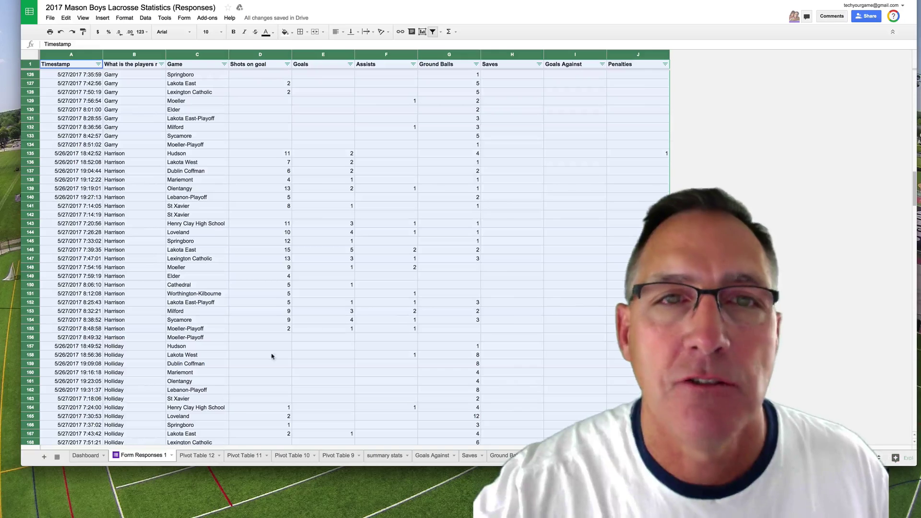
click(587, 216)
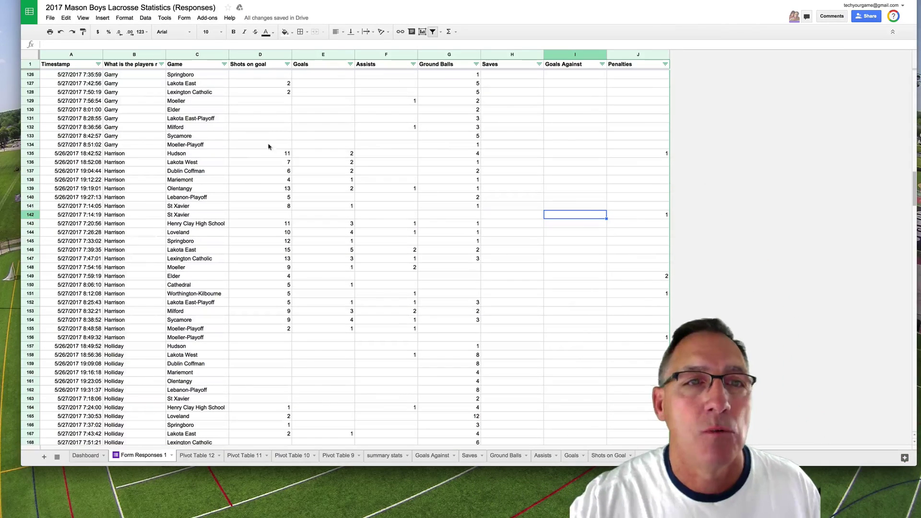
Create a new pivot table from the entire form responses sheet, grouping rows by player name and columns by Game.
click(25, 54)
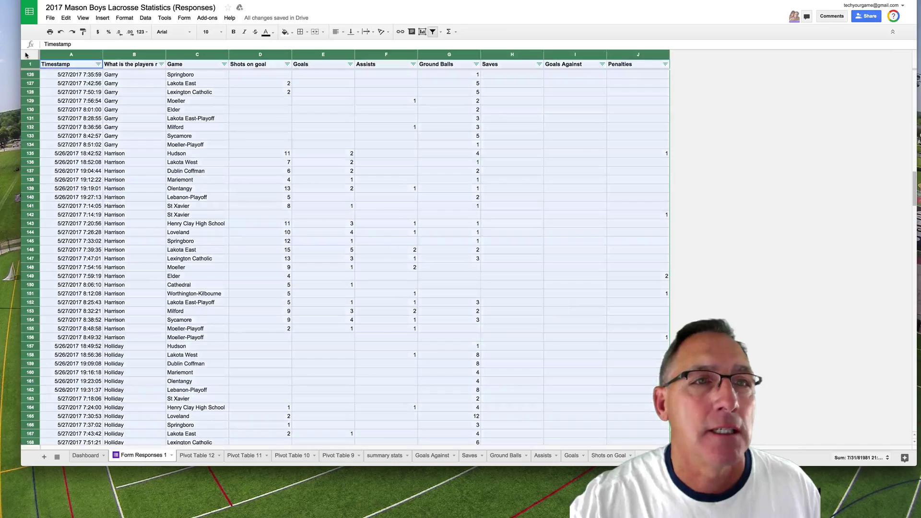
click(146, 18)
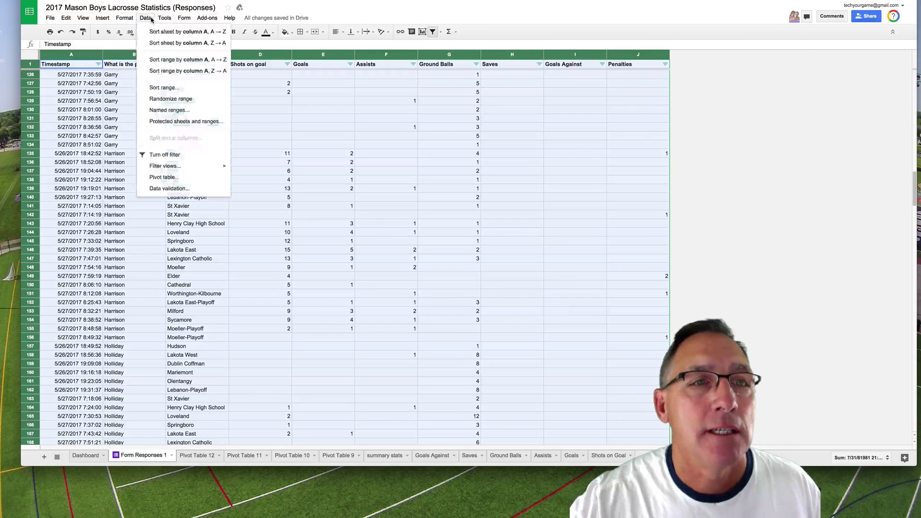
click(162, 176)
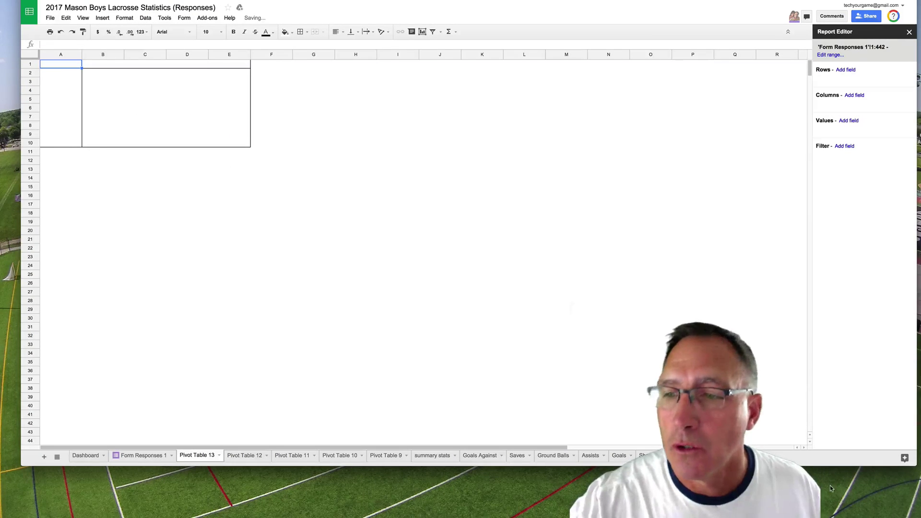
click(846, 70)
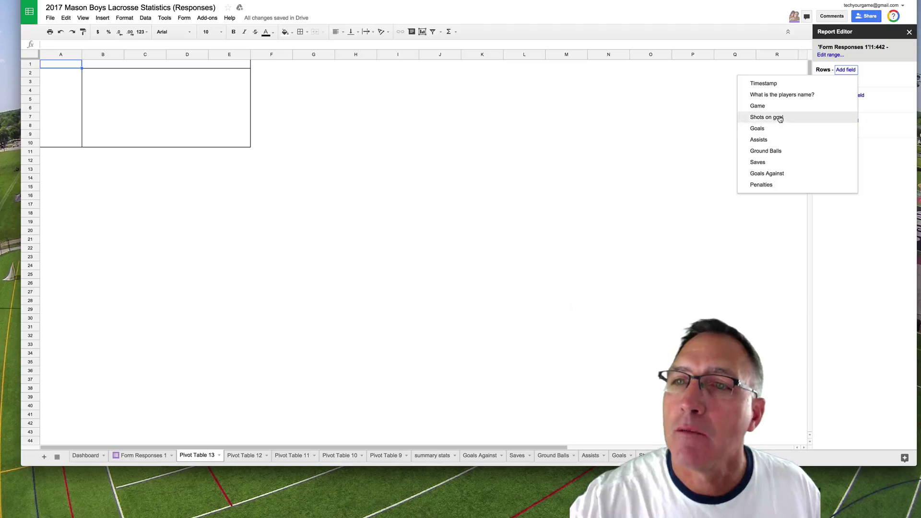
click(779, 96)
click(853, 154)
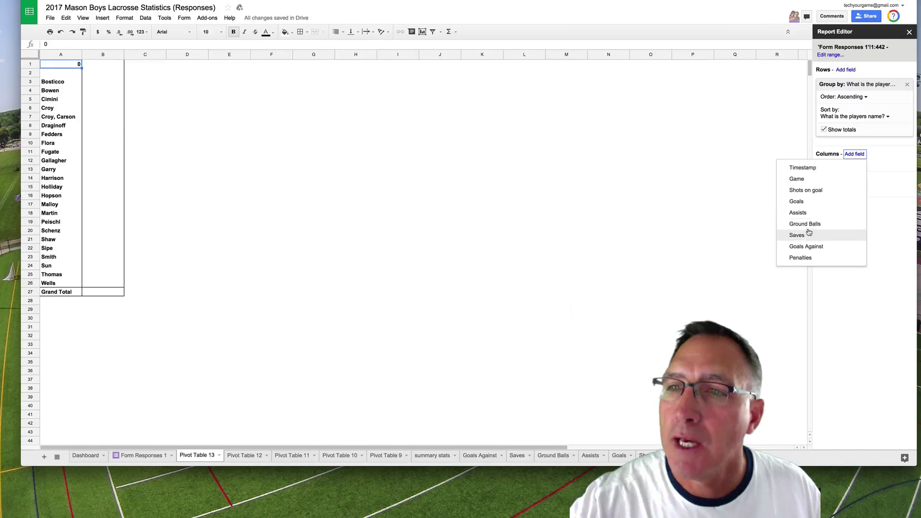
click(805, 180)
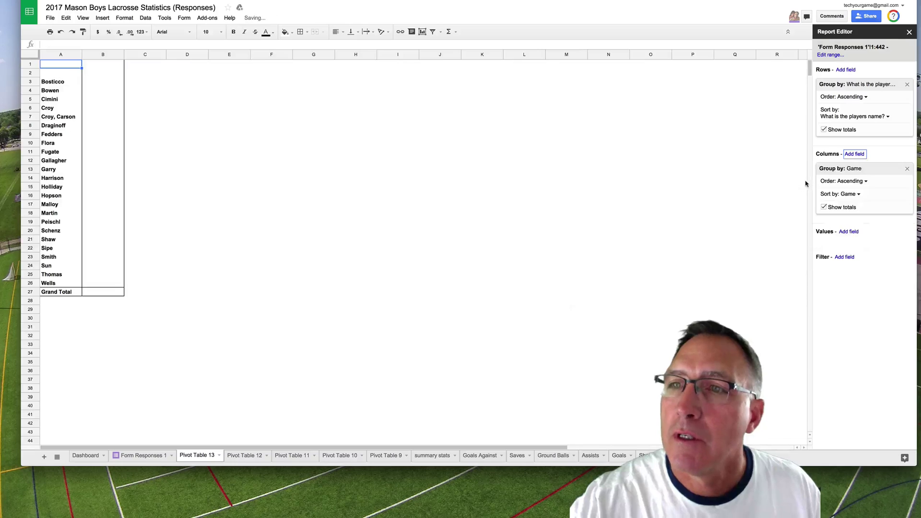
Add Shots on goal and Goals as summed values in the new pivot table.
click(848, 232)
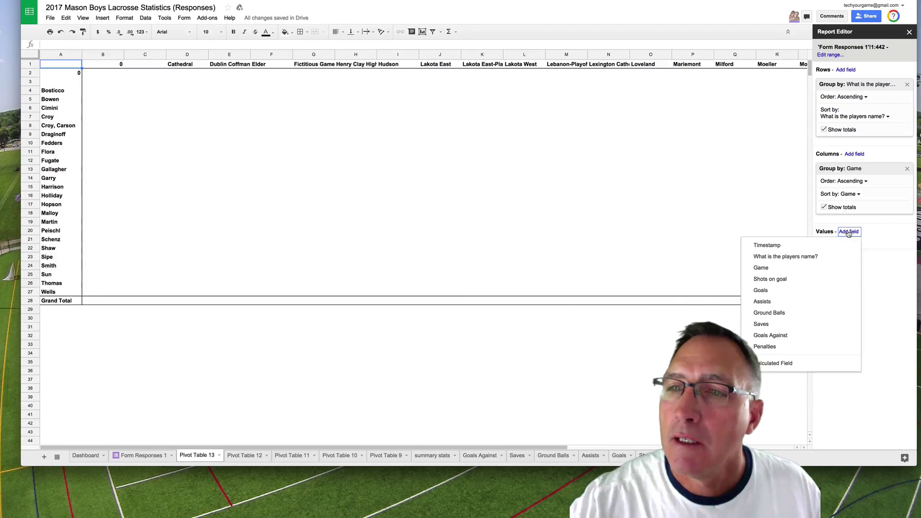
click(769, 280)
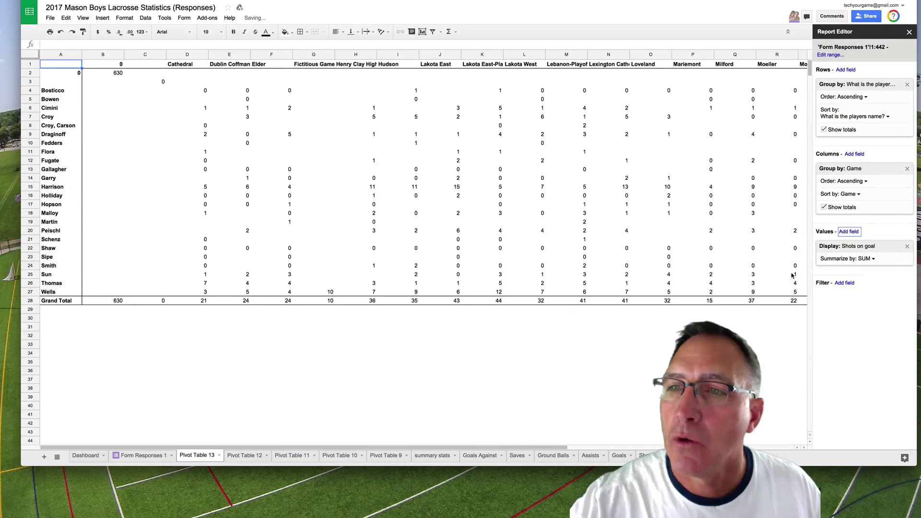
click(853, 232)
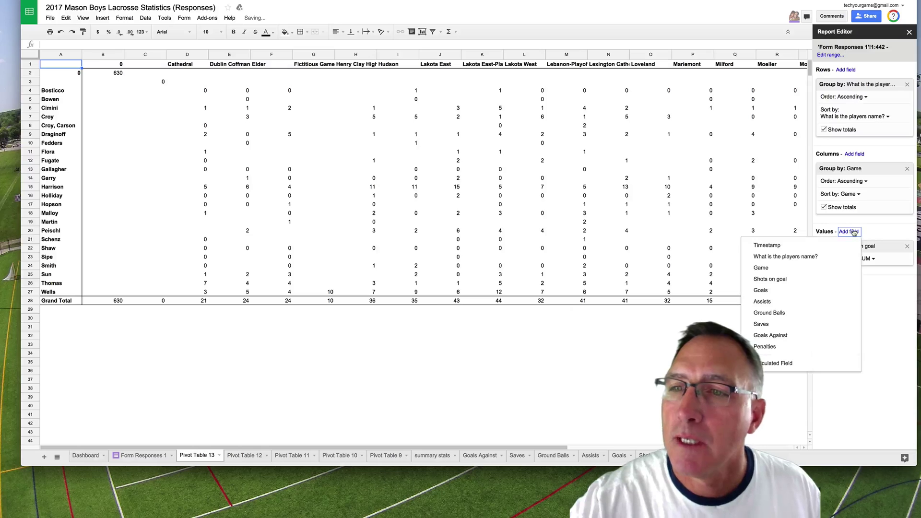
click(772, 292)
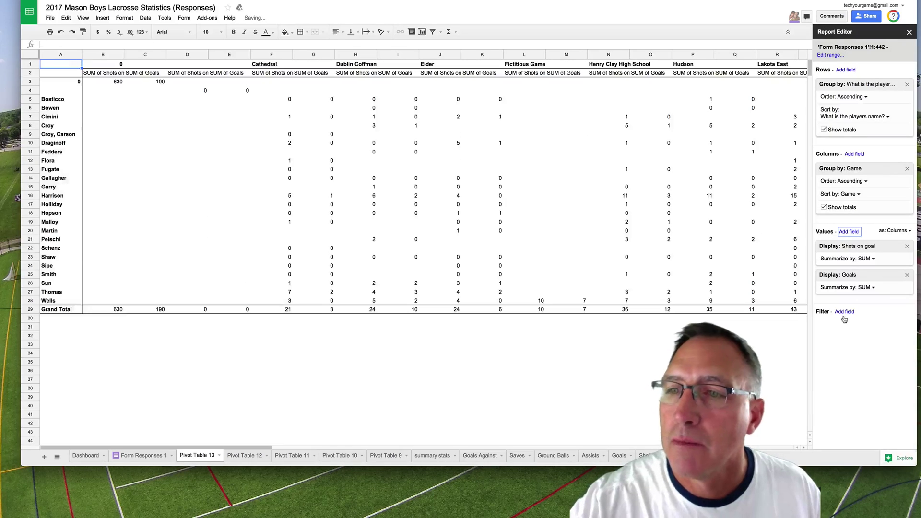
Add a calculated field to the pivot table values and name it "Shooting %".
click(852, 232)
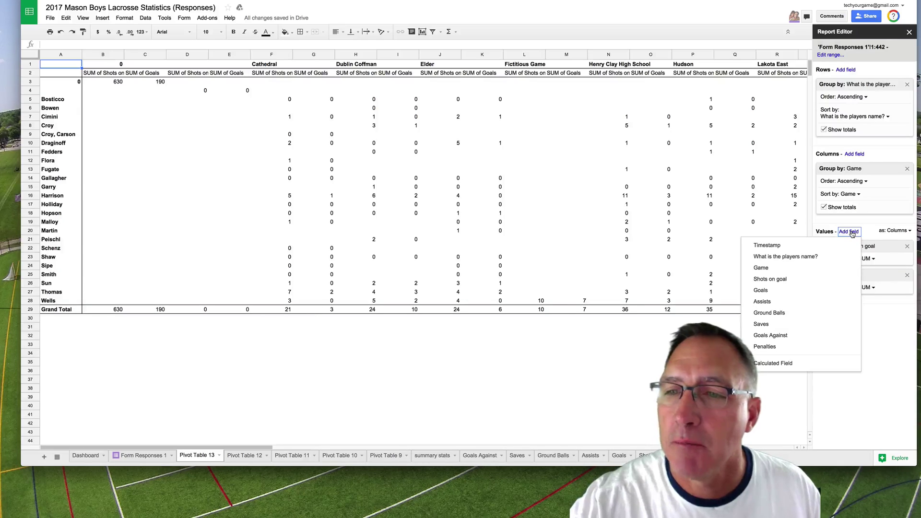
click(782, 363)
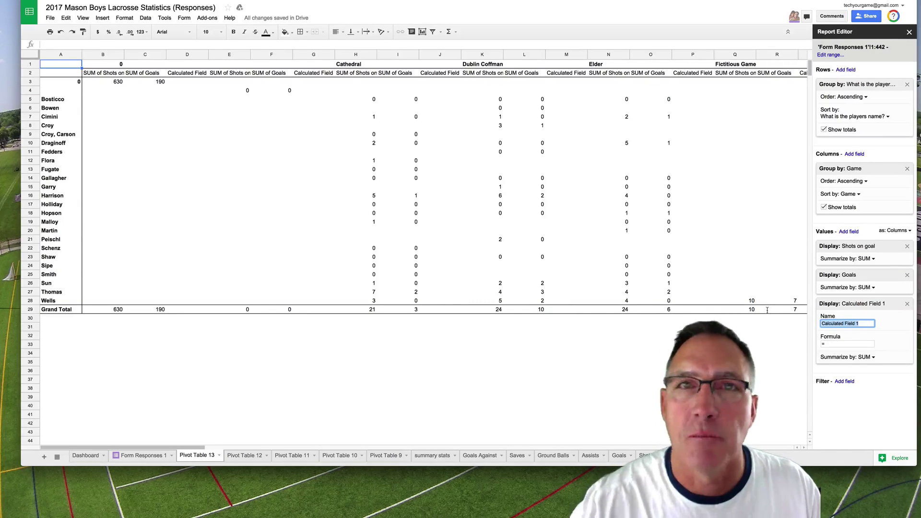
text(S)
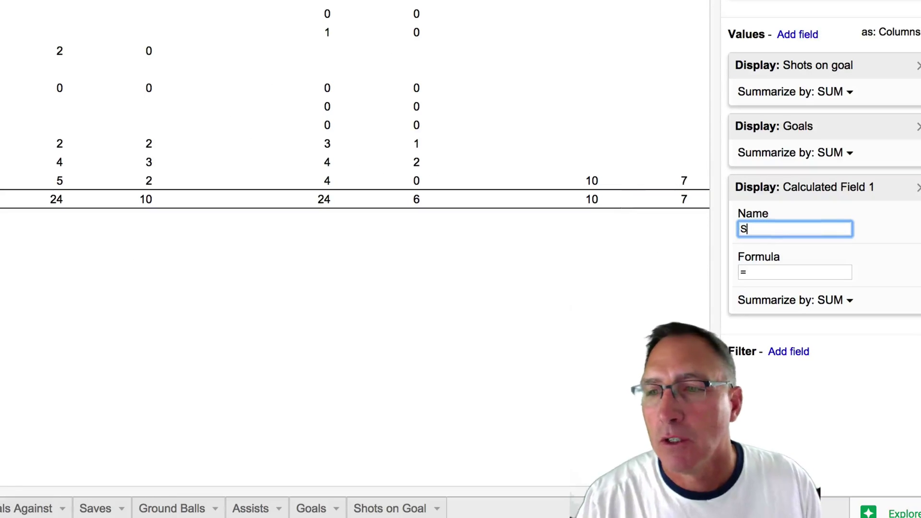
text(hooting)
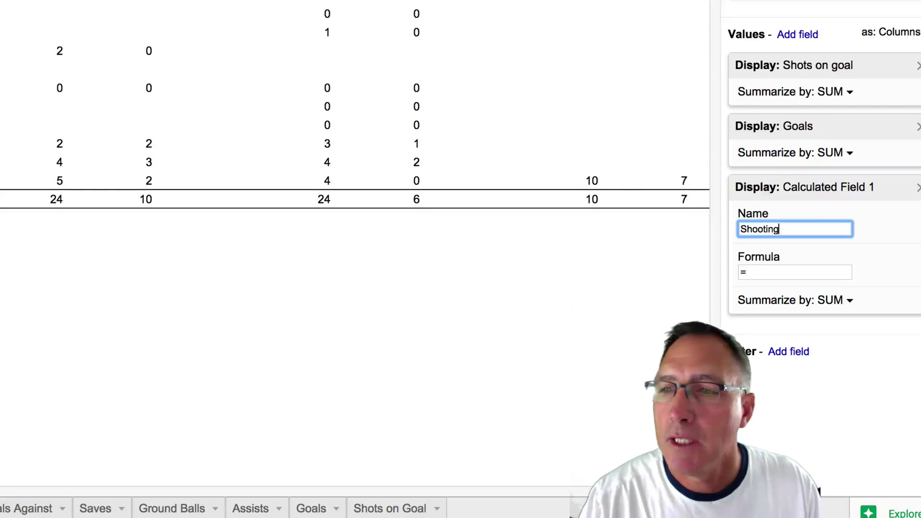
text( %)
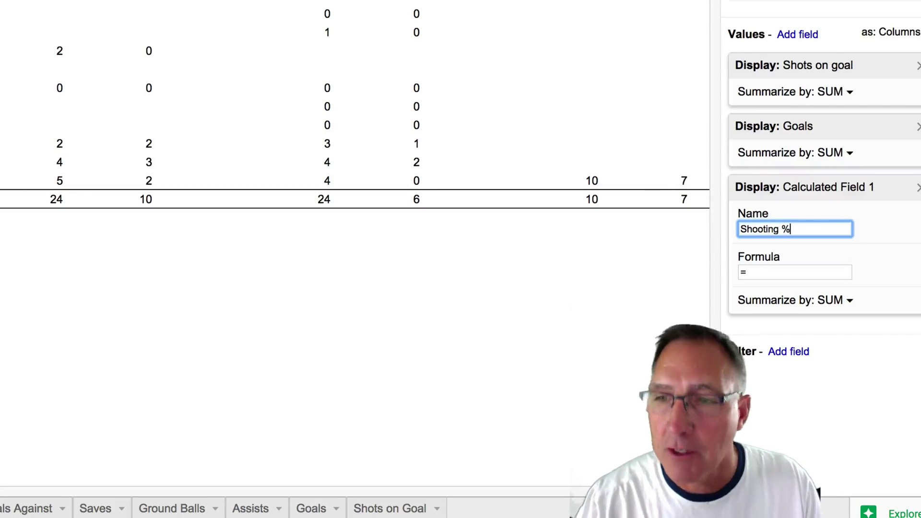
Enter =Shots on Goal/Goals as the Shooting % formula and change it to =Goals/shots on goal.
click(779, 273)
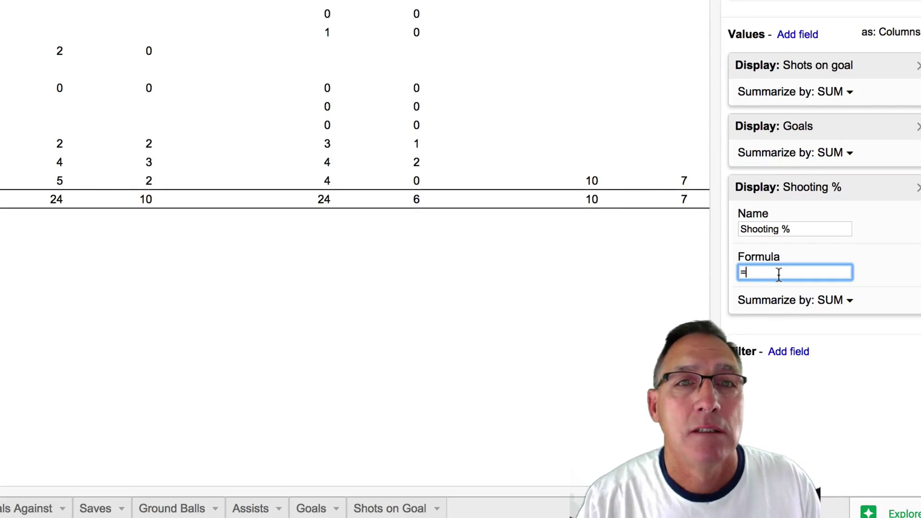
text(Sh)
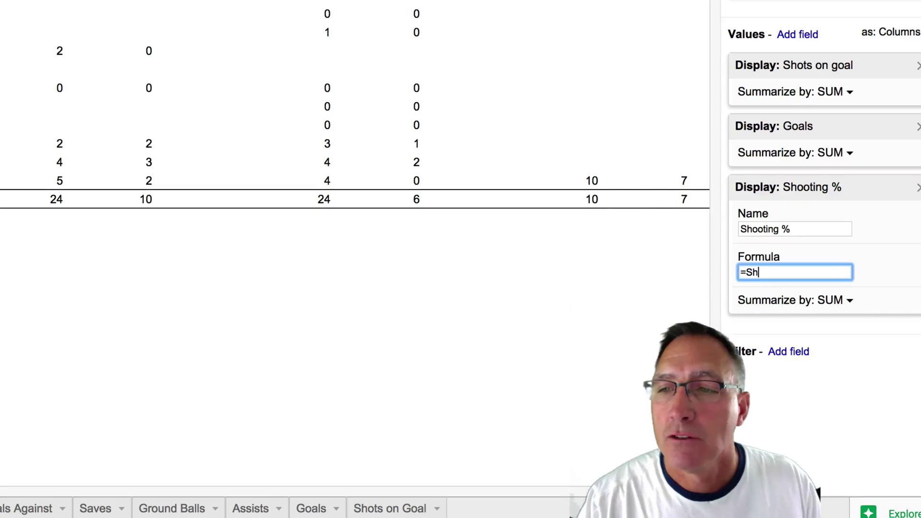
text(ots on Go)
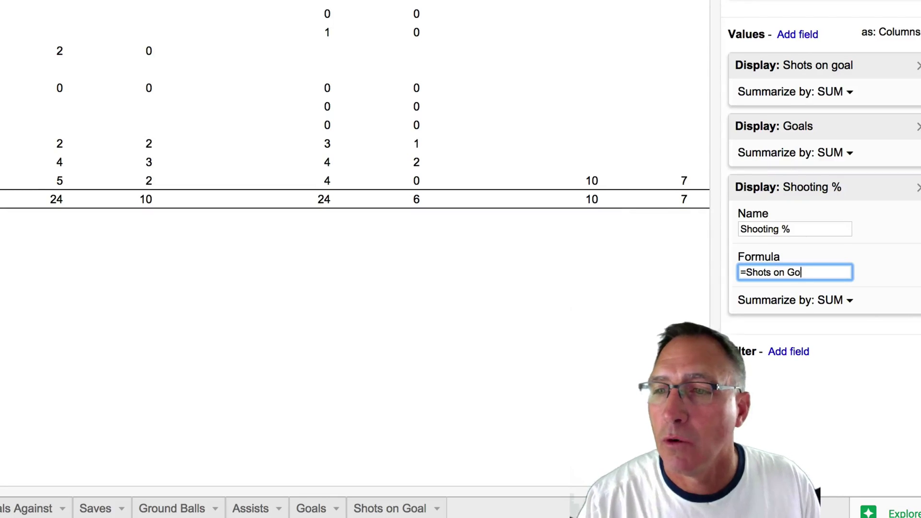
text(al/Goals)
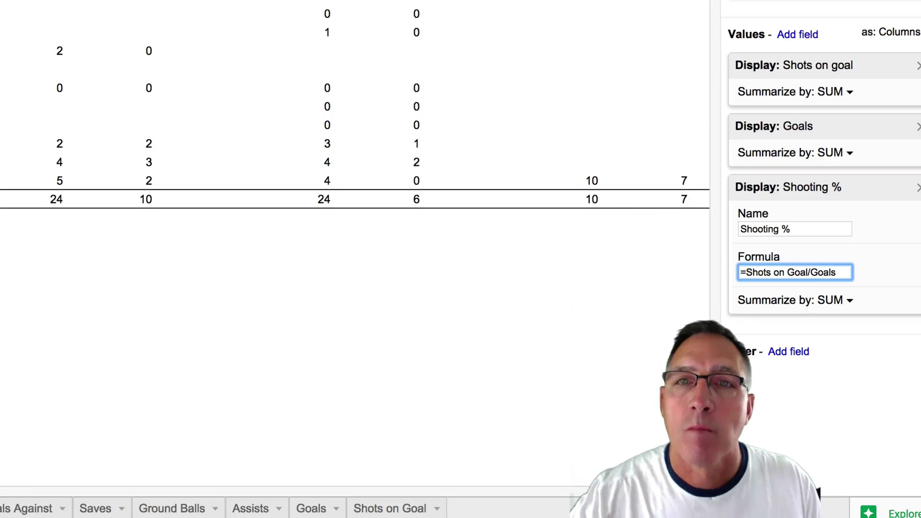
key(Return)
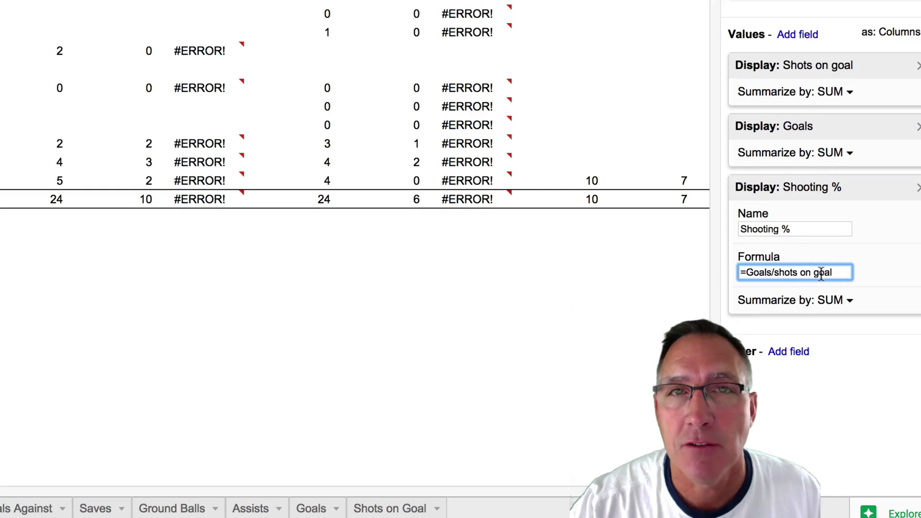
Put single quotes around the field name so the formula reads =Goals/'shots on goal', and check the results across to the grand totals.
click(774, 273)
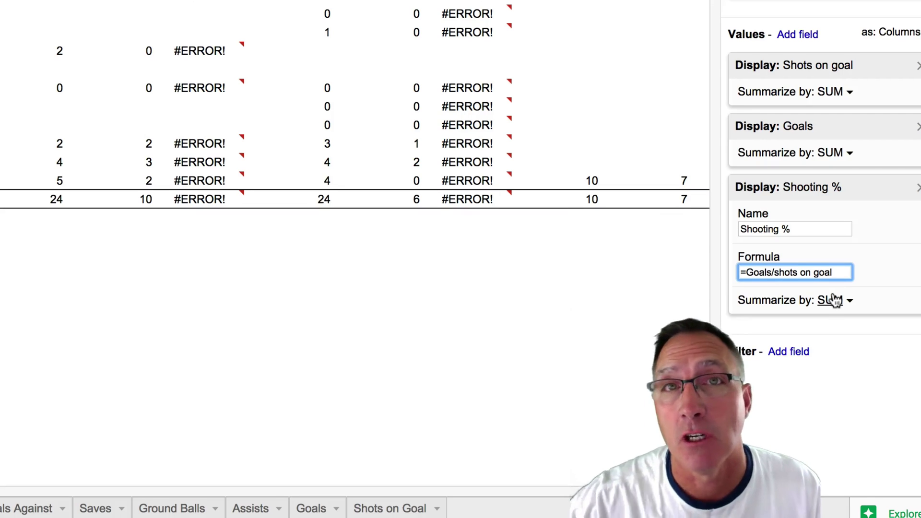
text(')
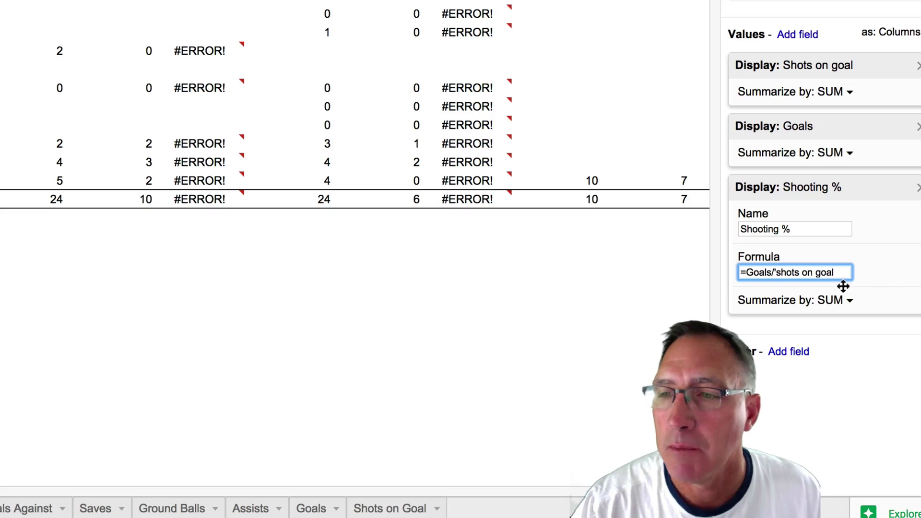
text(')
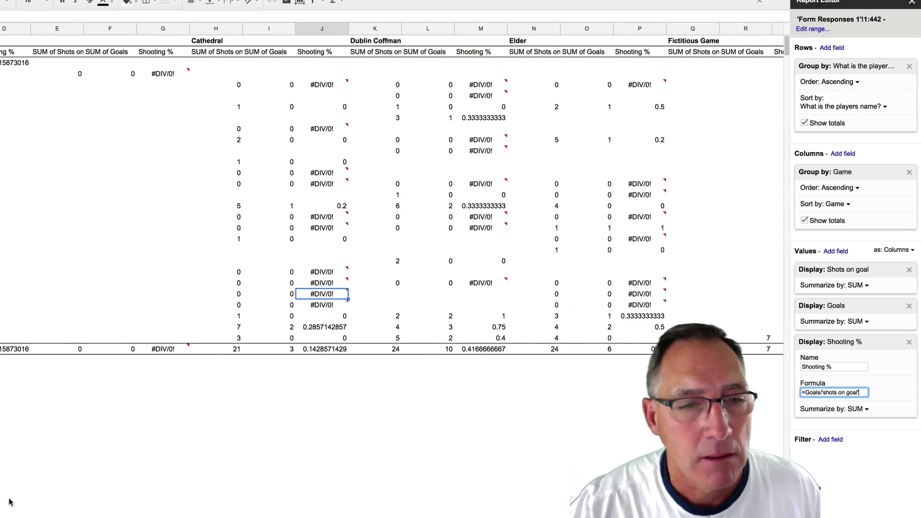
scroll(384, 191, right, 20)
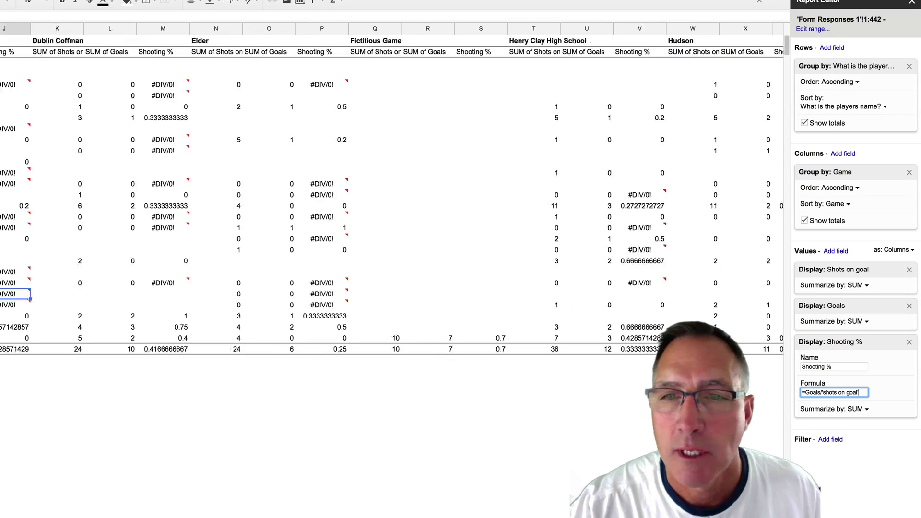
scroll(384, 192, right, 5)
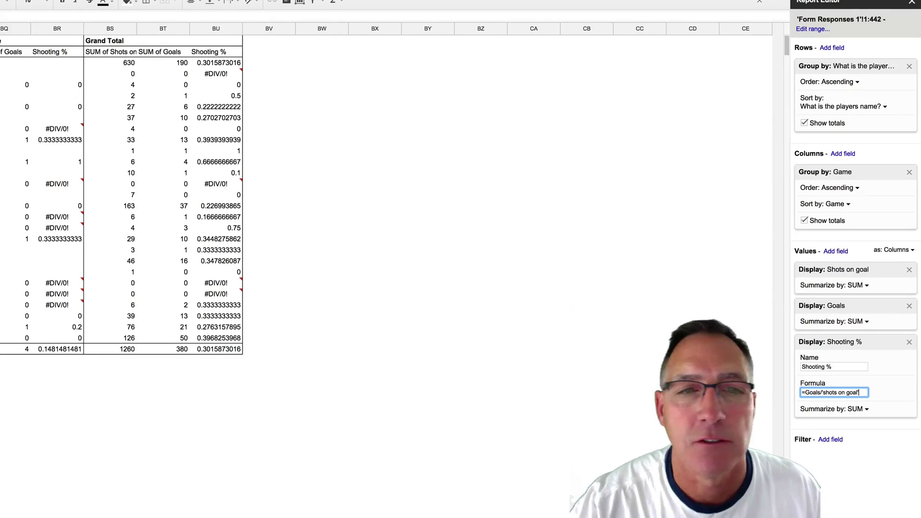
key(Return)
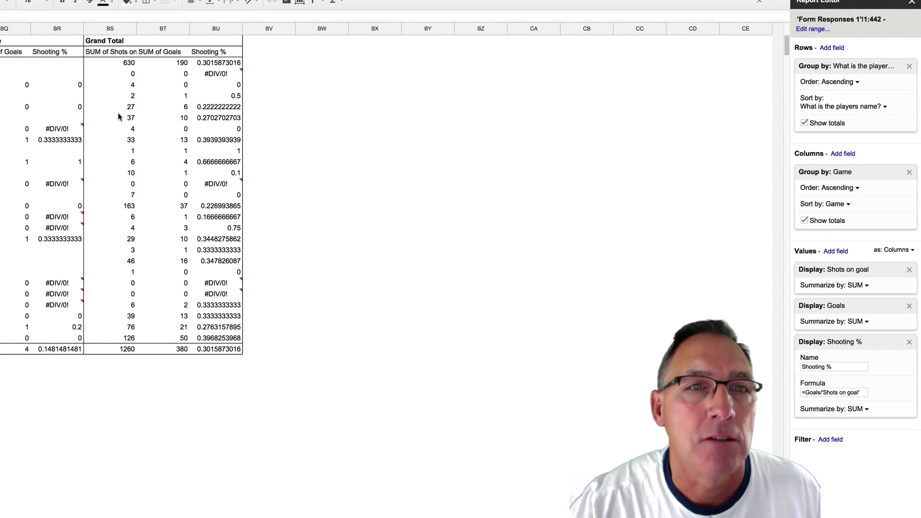
Hide the per-game columns B to BR, leaving the grand total columns beside the player names.
drag(62, 28, 0, 36)
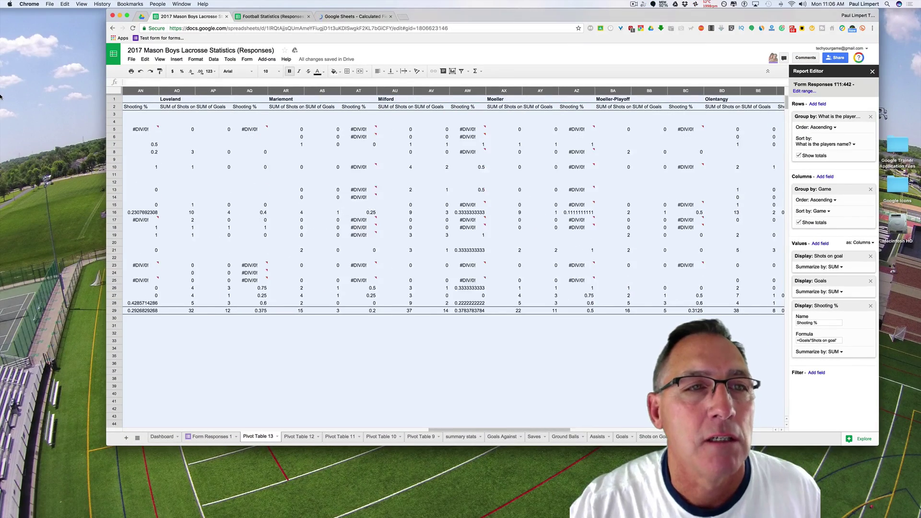
drag(1, 97, 1, 97)
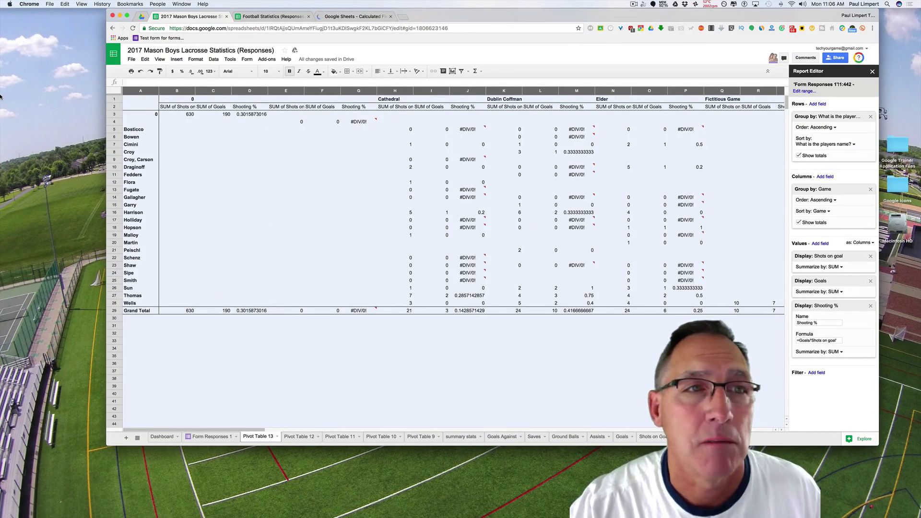
drag(62, 104, 175, 109)
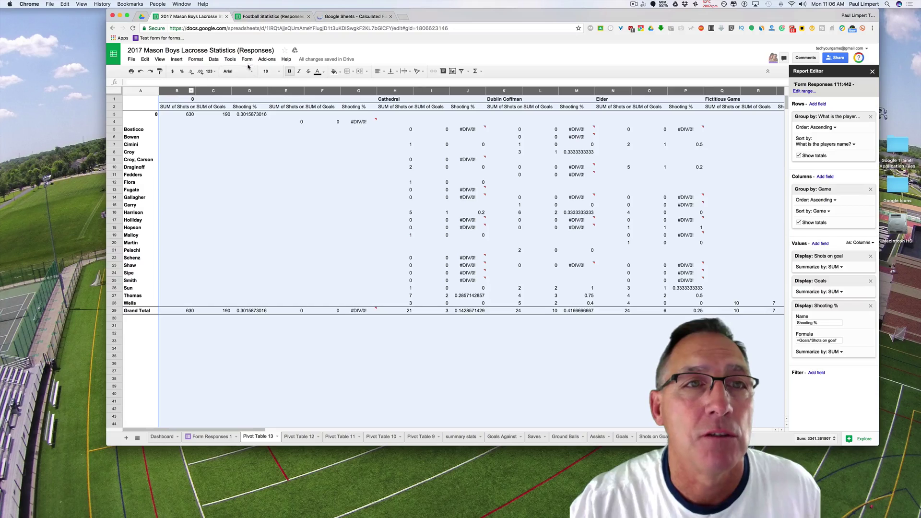
click(228, 90)
click(251, 147)
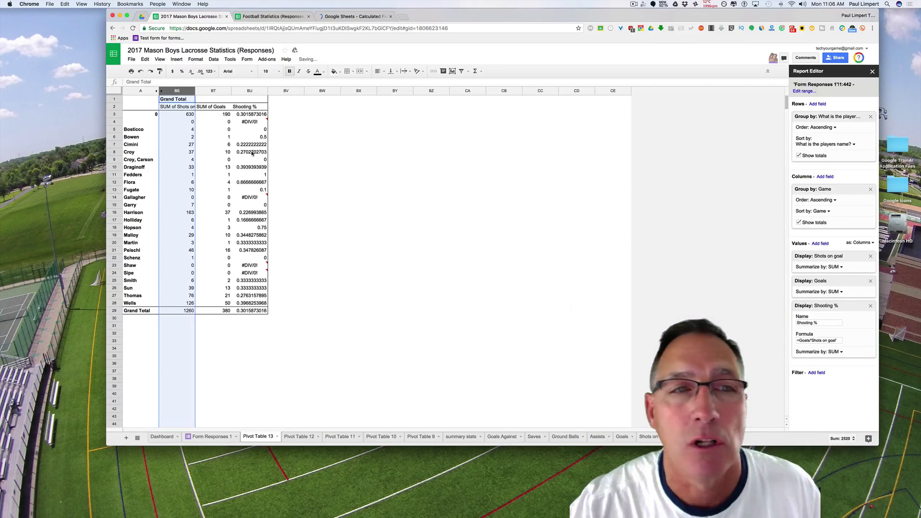
click(378, 305)
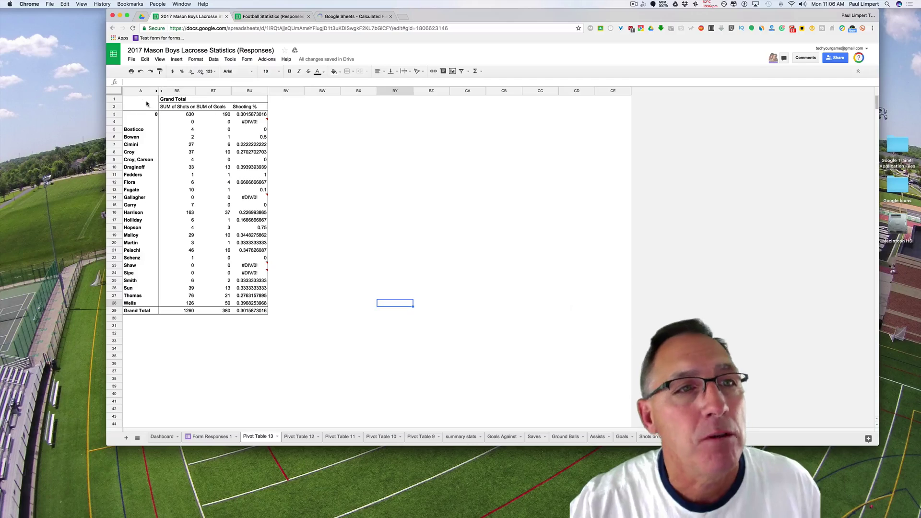
Select the entire pivot sheet and use Explore to review its suggested questions, analysis charts and histograms.
click(115, 92)
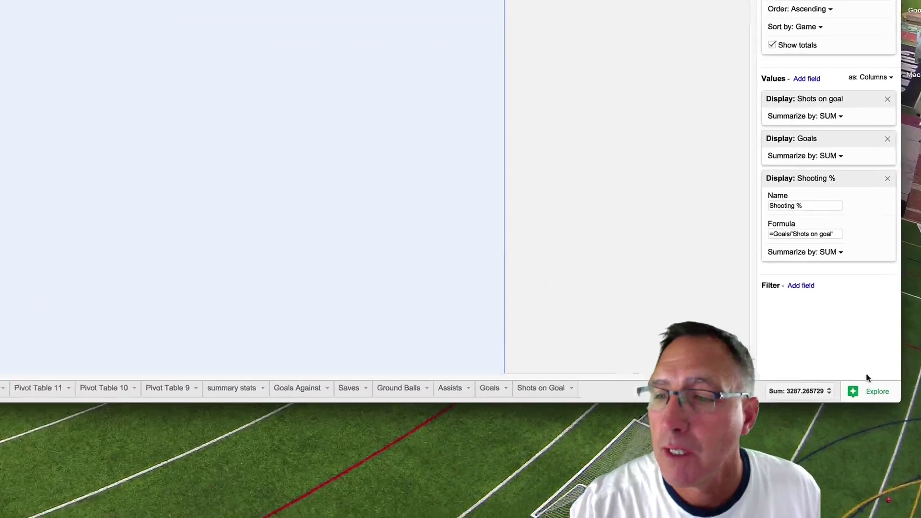
click(868, 438)
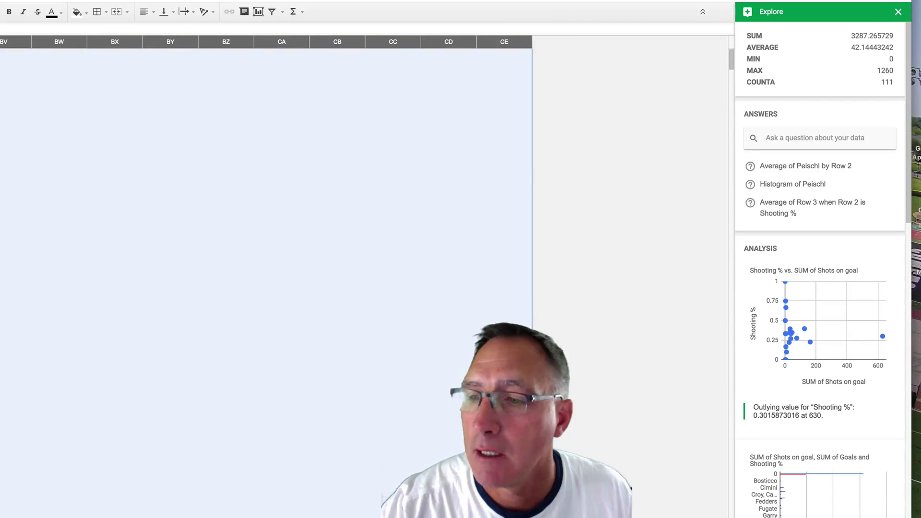
scroll(856, 487, down, 3)
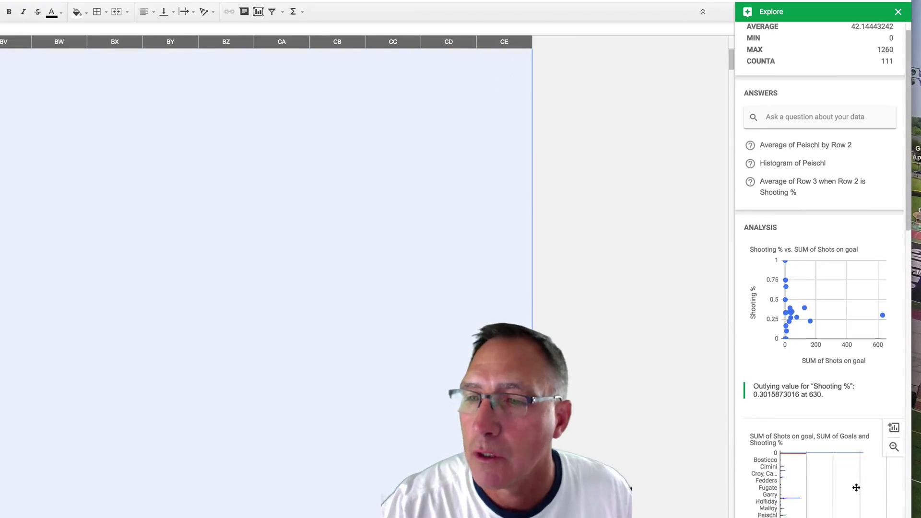
scroll(856, 487, down, 2)
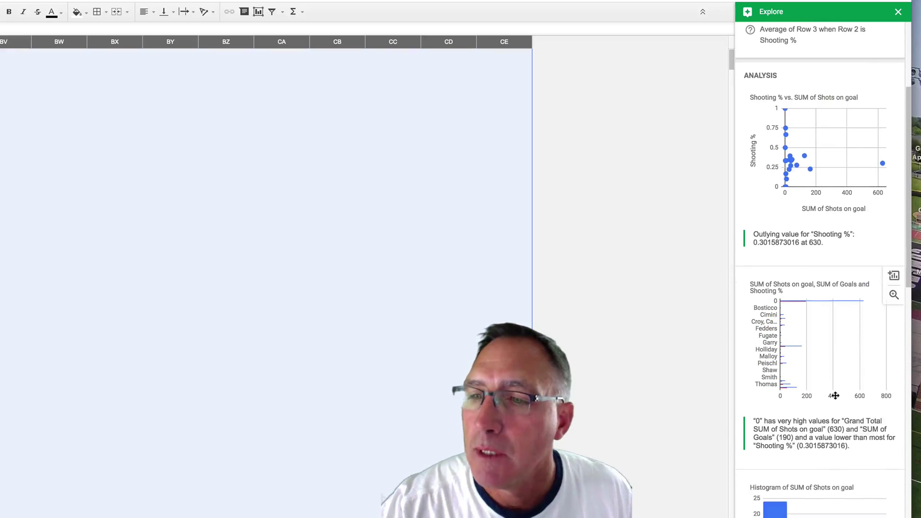
scroll(835, 396, down, 4)
scroll(835, 395, down, 8)
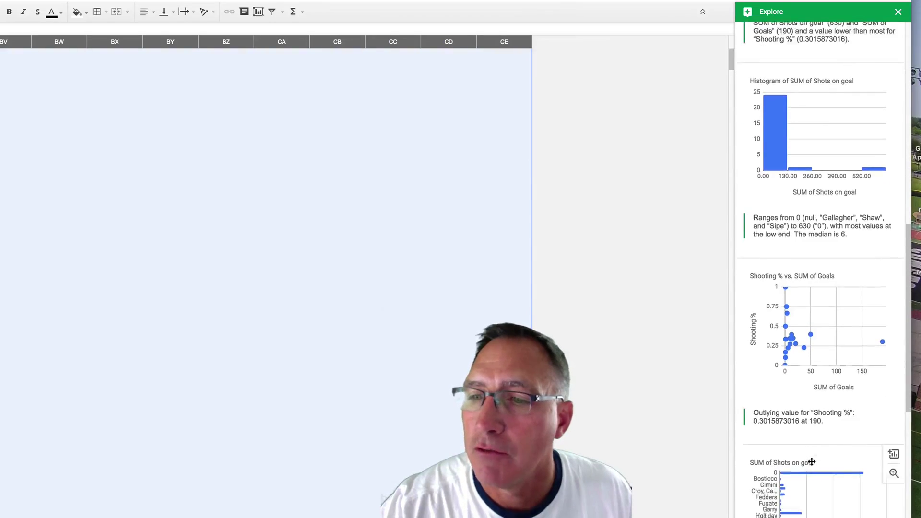
scroll(812, 461, down, 6)
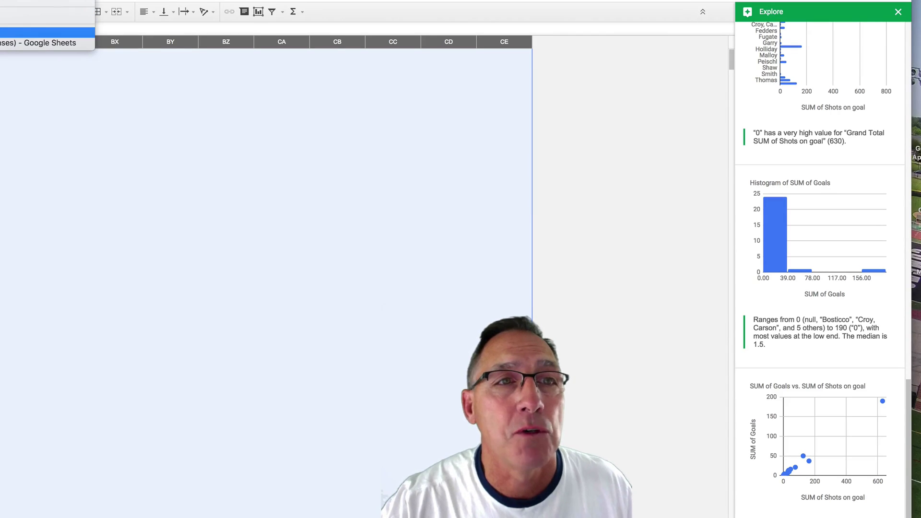
Switch to the 2017 Mason Boys Lacrosse Statistics form window.
click(43, 42)
click(579, 155)
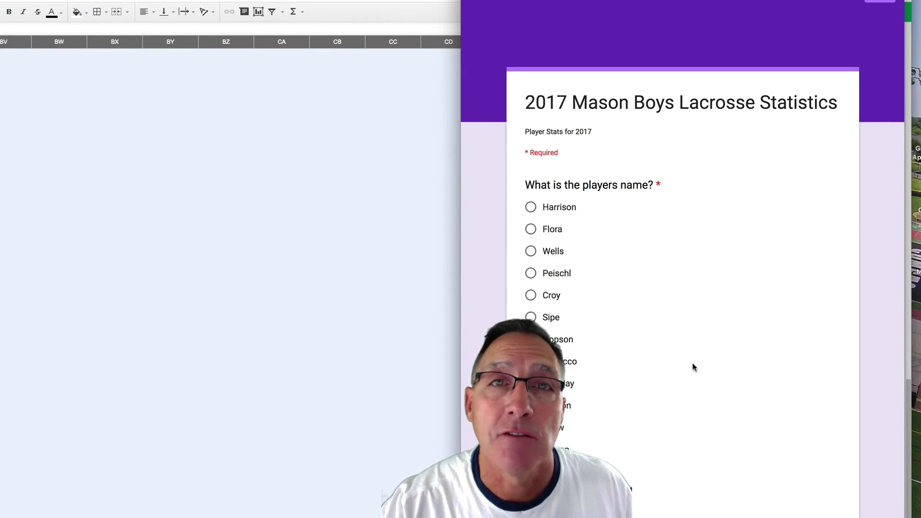